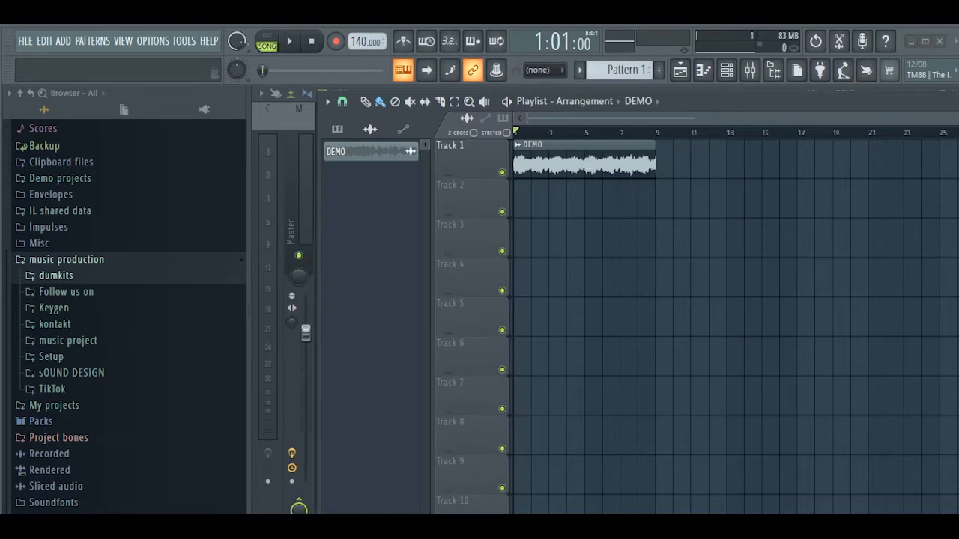
Step: Narrow the browser, switch between the mixer and playlist, and briefly play the DEMO arrangement
drag(249, 311, 144, 311)
click(750, 69)
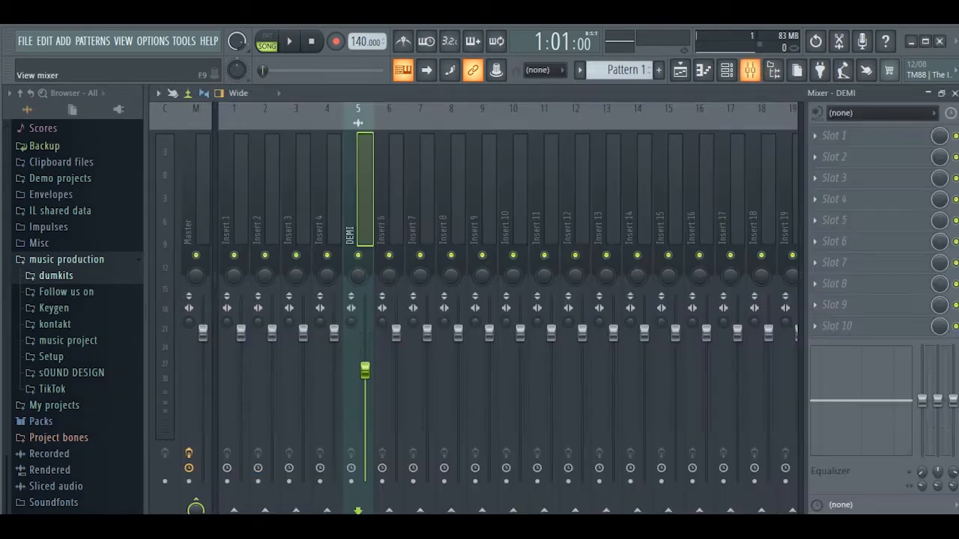
click(679, 70)
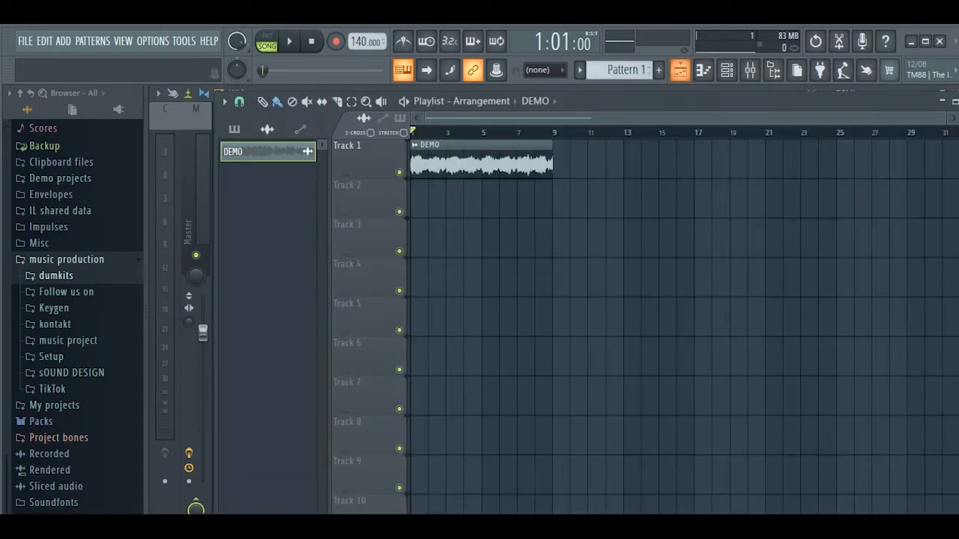
click(679, 69)
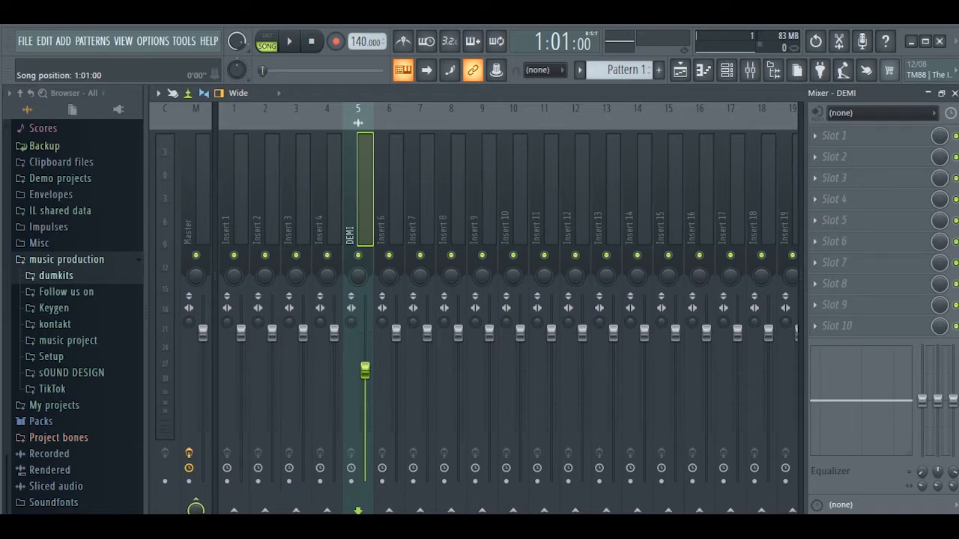
click(680, 69)
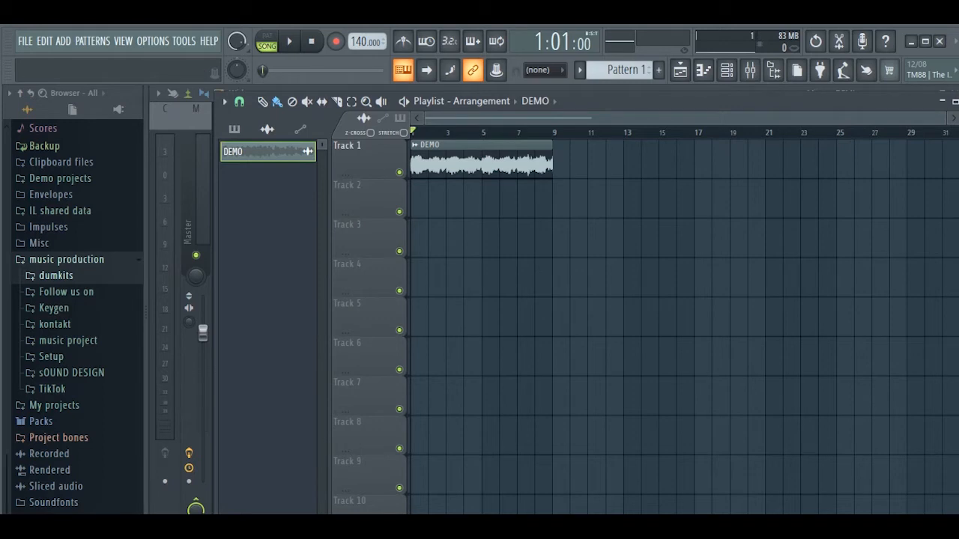
key(space)
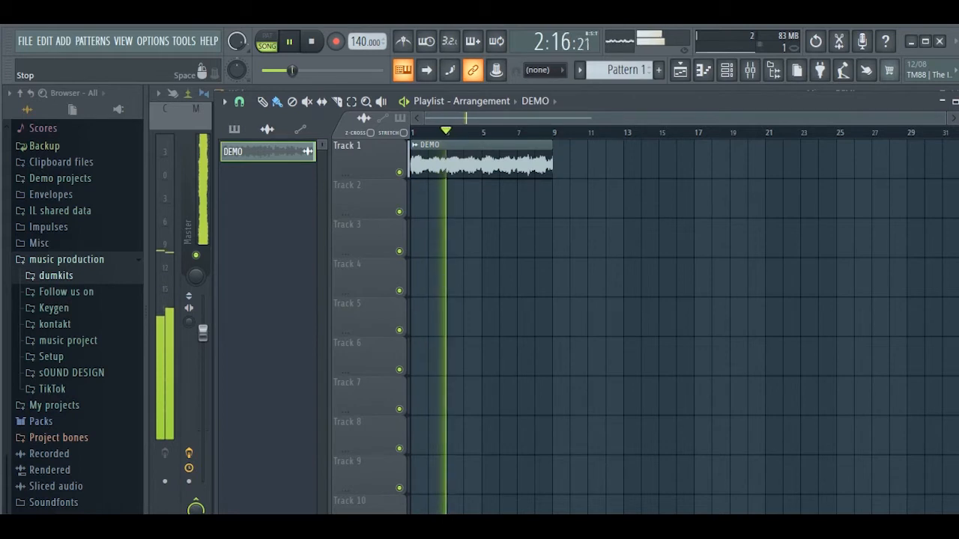
key(space)
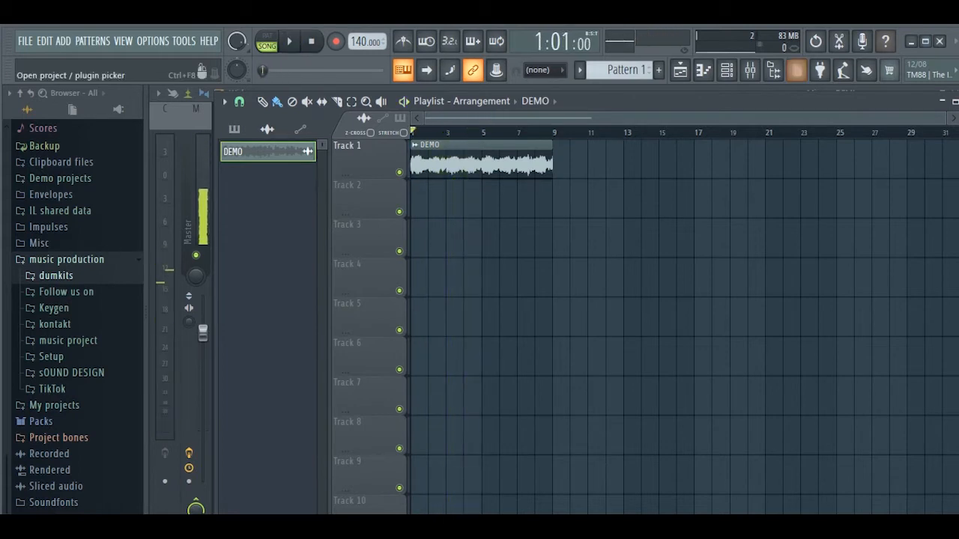
Step: Load Maximus into the first effect slot of the DEMI mixer insert and close its window
click(750, 70)
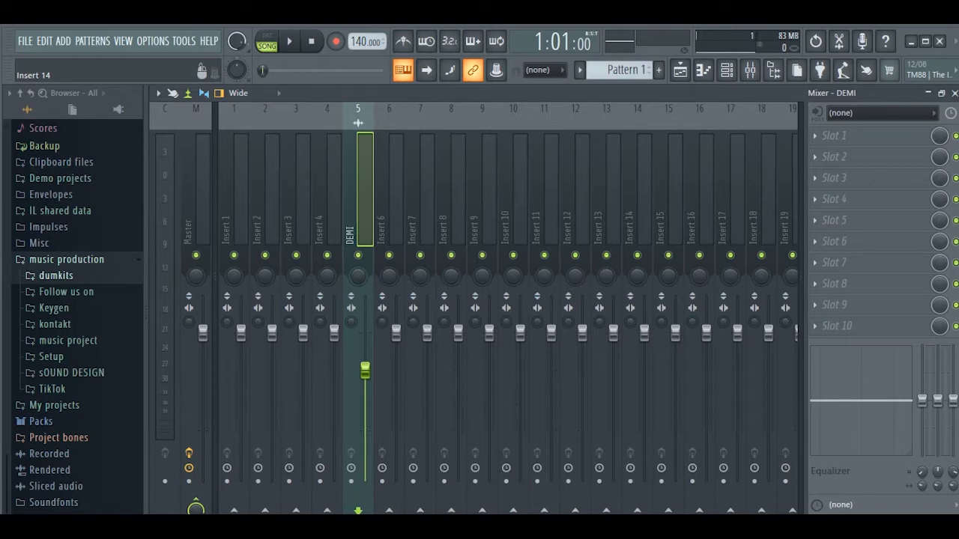
click(831, 135)
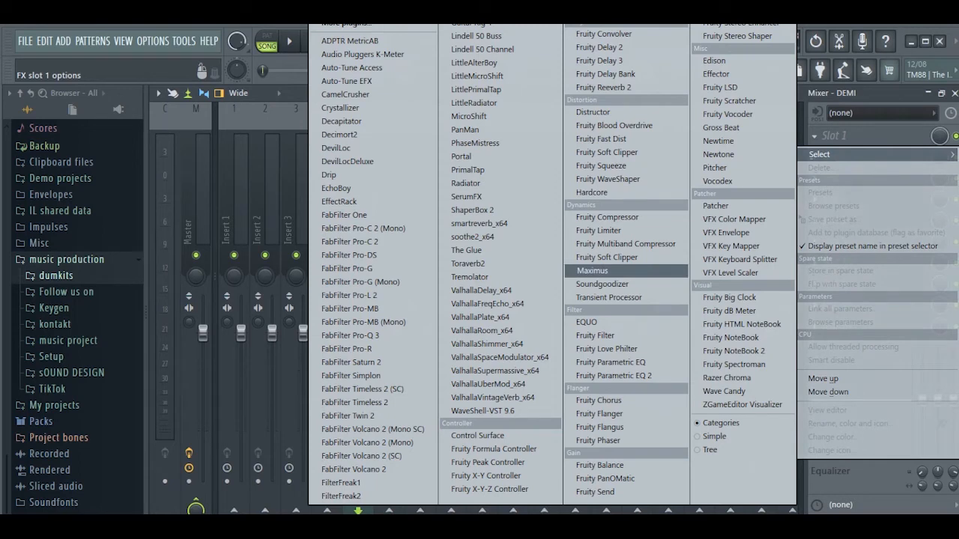
click(591, 271)
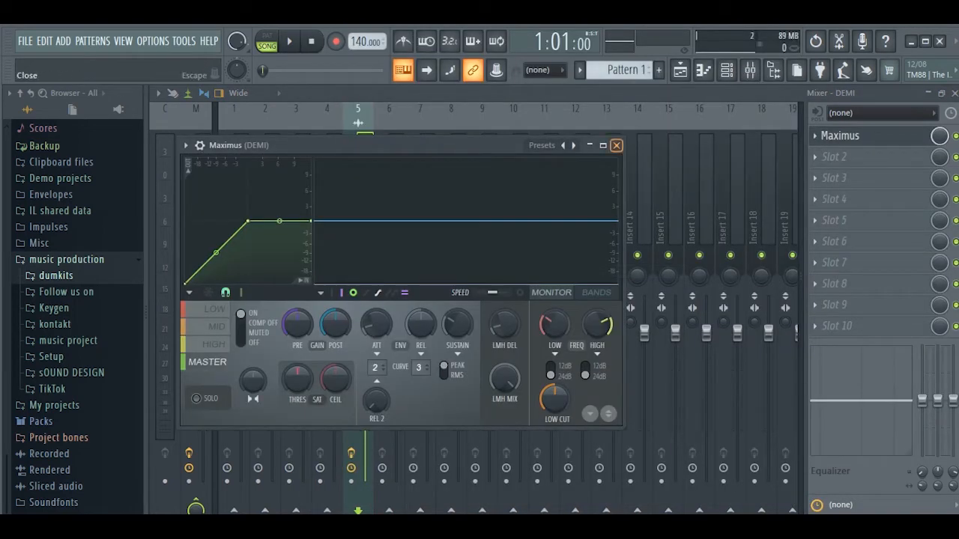
click(615, 145)
Step: Add Fruity Multiband Compressor to the second effect slot of the DEMI insert and move its window up
click(831, 157)
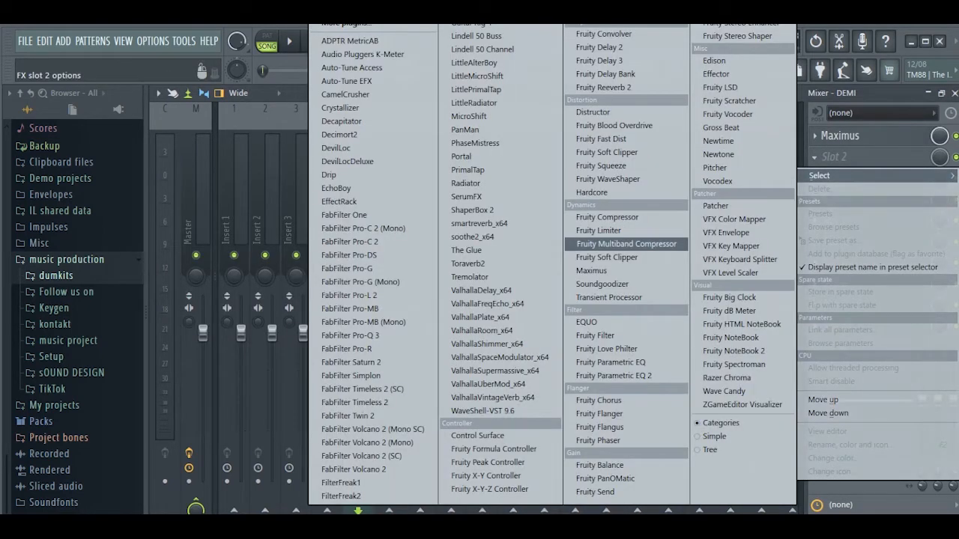
click(626, 243)
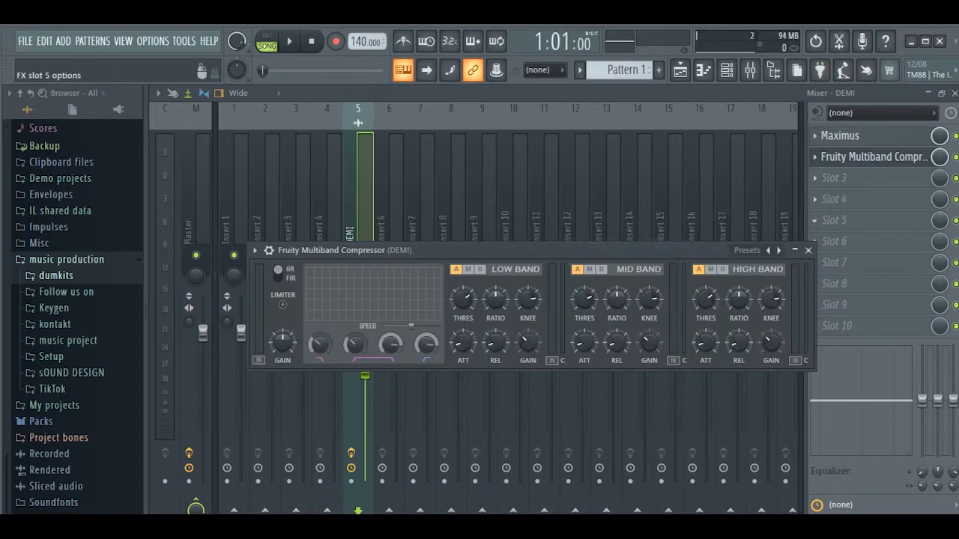
drag(524, 251, 497, 139)
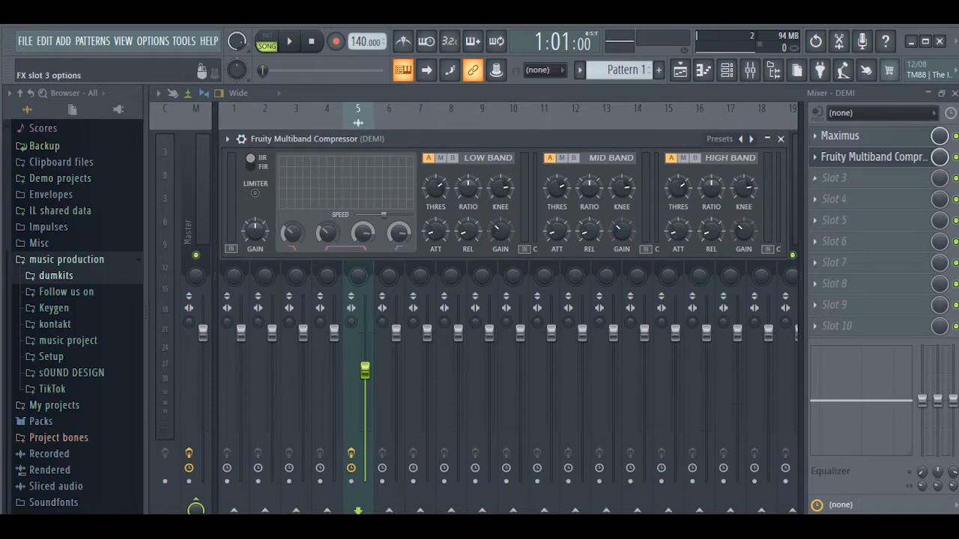
Step: Replace Maximus in the first effect slot with Fruity Limiter
click(839, 136)
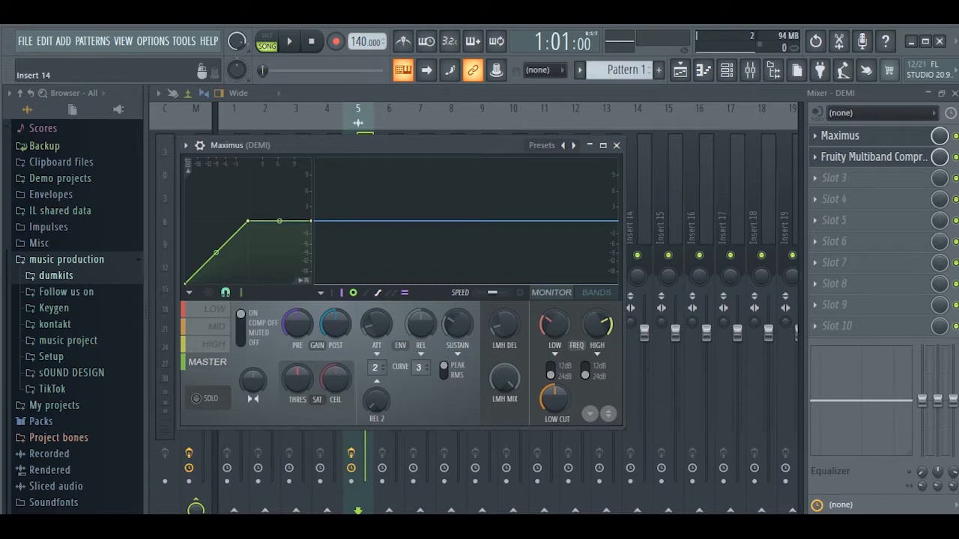
click(617, 145)
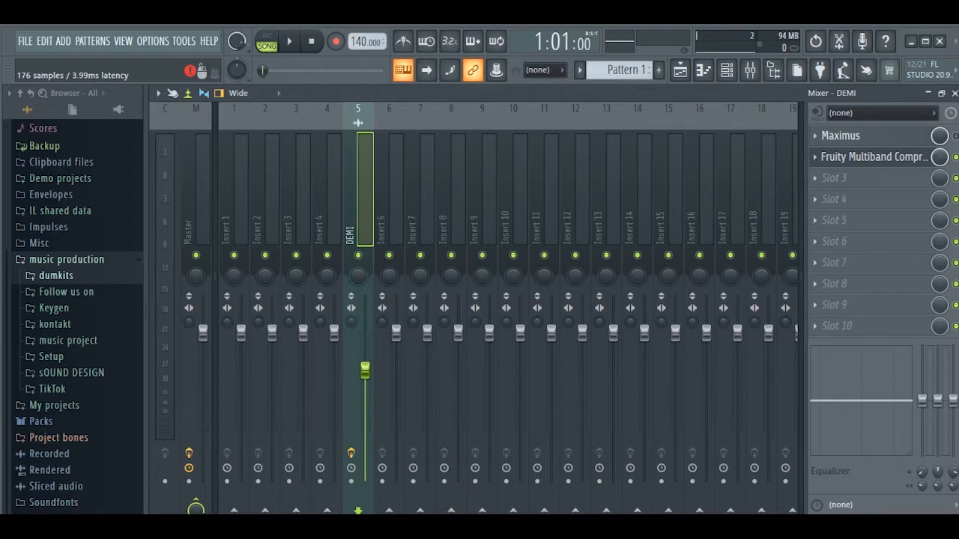
click(815, 135)
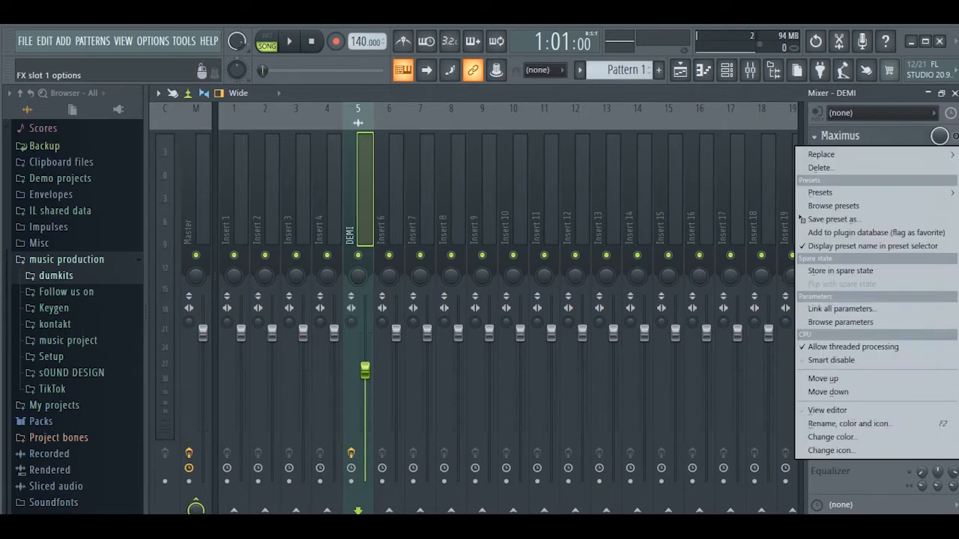
mouse_move(821, 154)
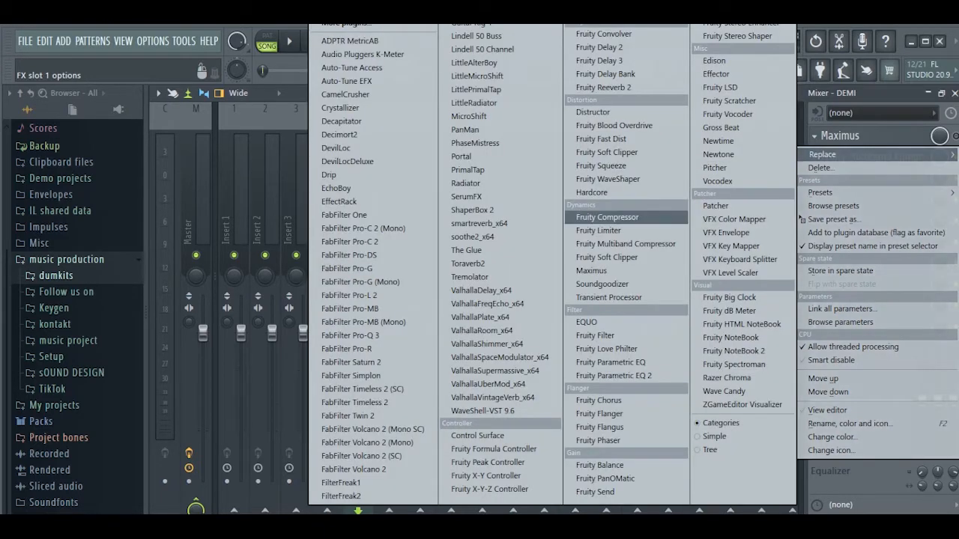
click(599, 230)
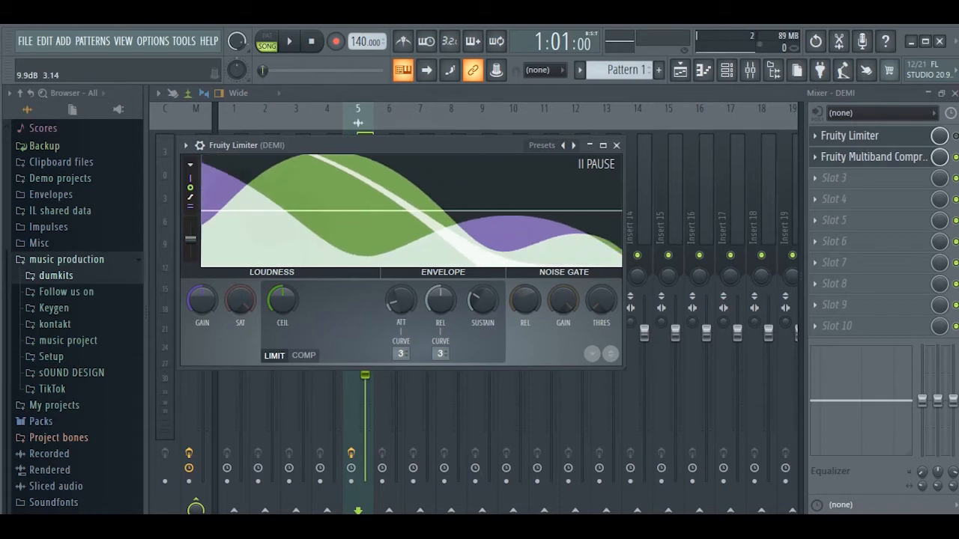
click(955, 137)
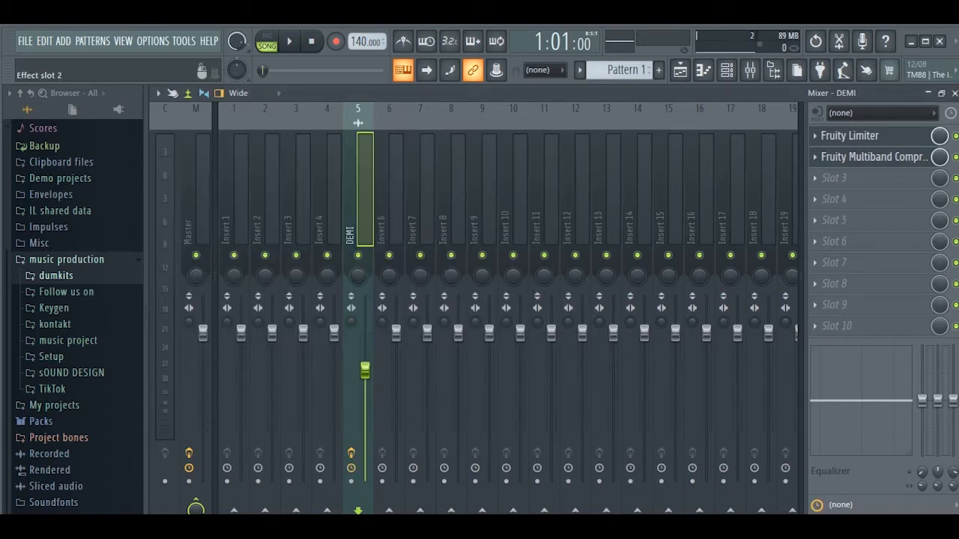
Step: Open Fruity Limiter, switch it to COMP mode, and audition the song through it
click(849, 135)
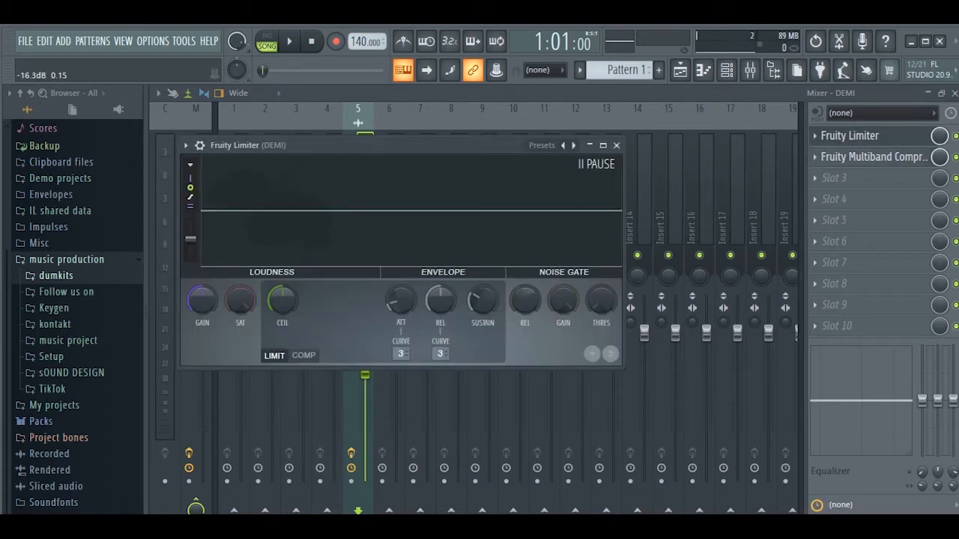
click(303, 356)
key(space)
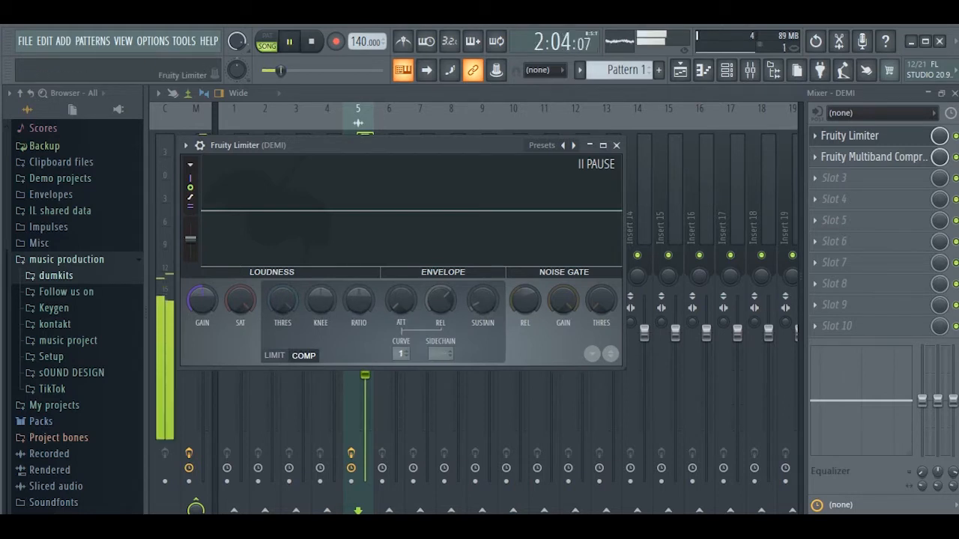
click(411, 225)
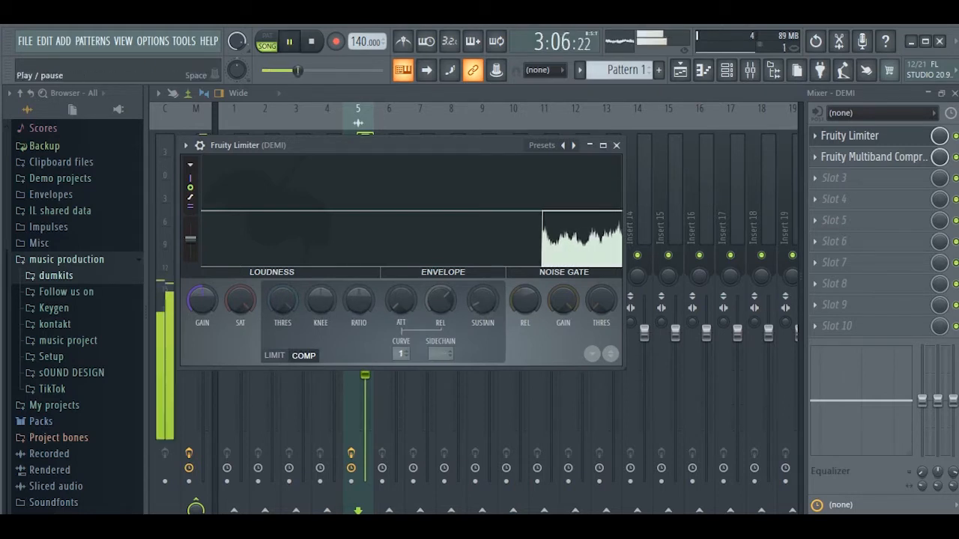
click(311, 41)
Step: Move the Fruity Limiter window and compare LIMIT and COMP modes while playing the song
drag(337, 145, 457, 144)
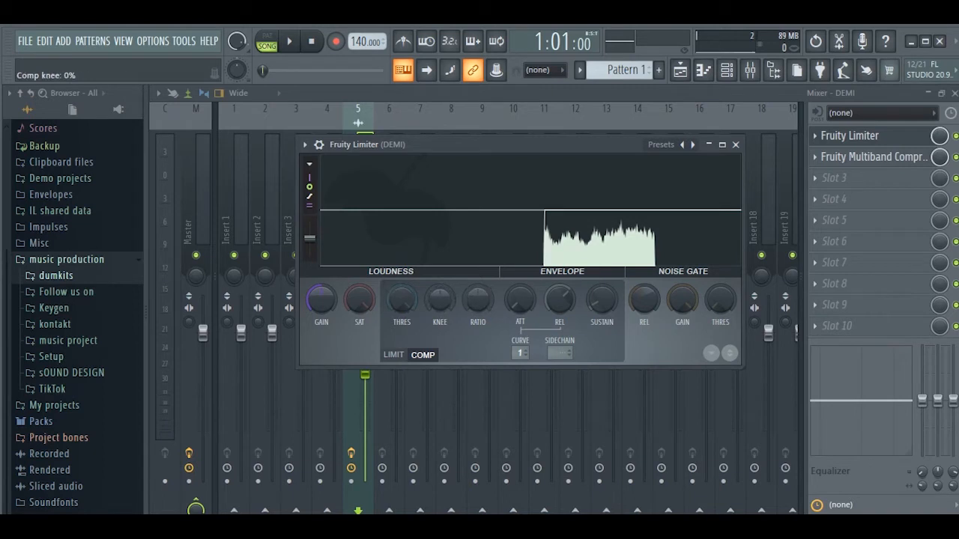
click(394, 355)
click(423, 355)
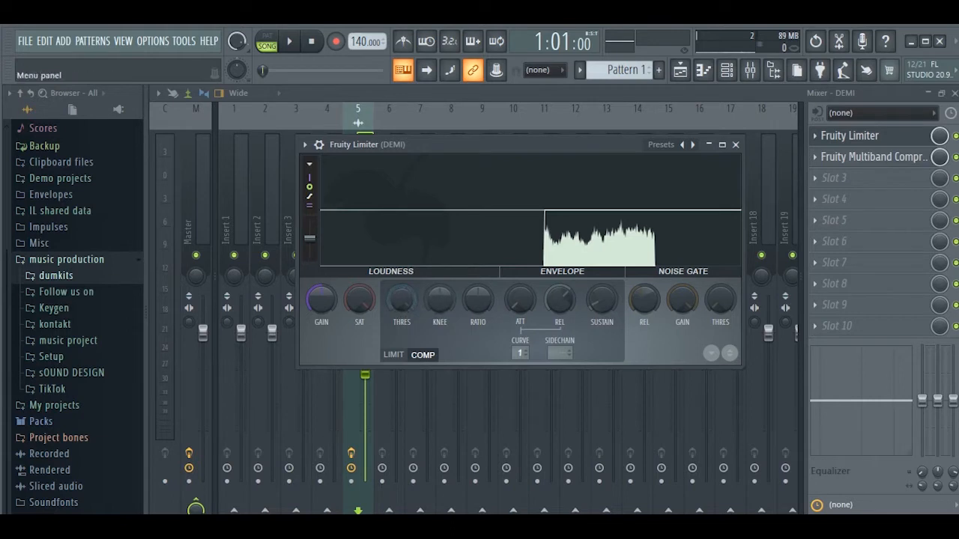
click(289, 41)
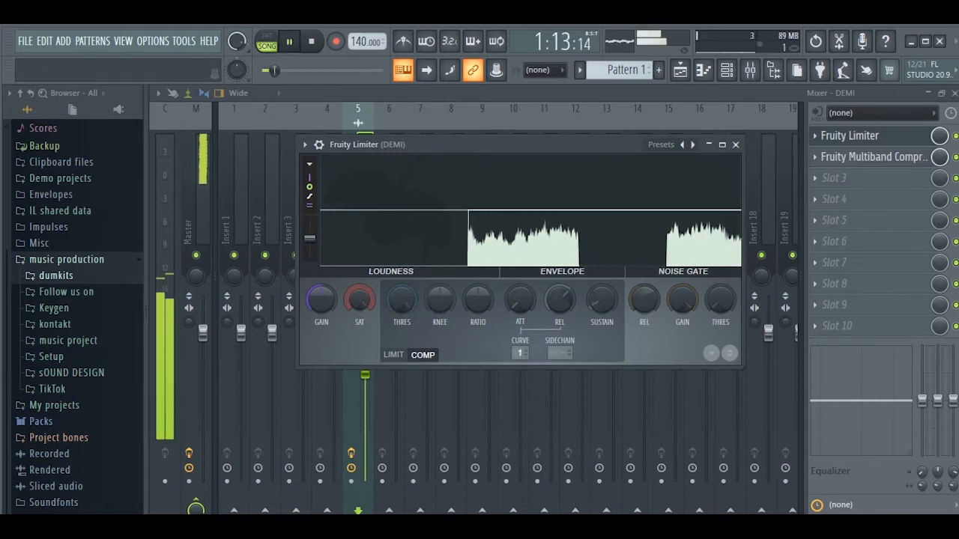
click(311, 41)
Step: Set the compressor ratio to 3.2:1 and lower the threshold while auditioning the song
drag(478, 299, 478, 273)
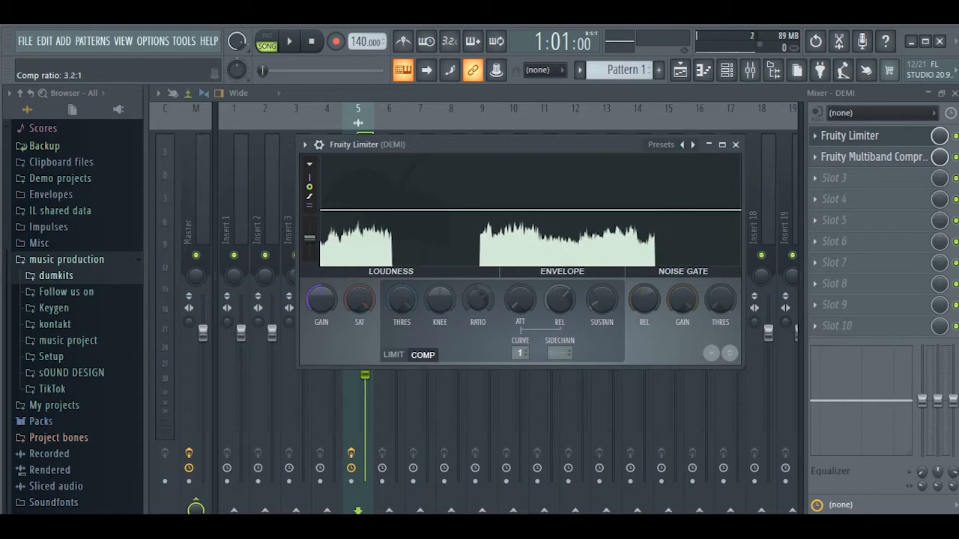
click(289, 41)
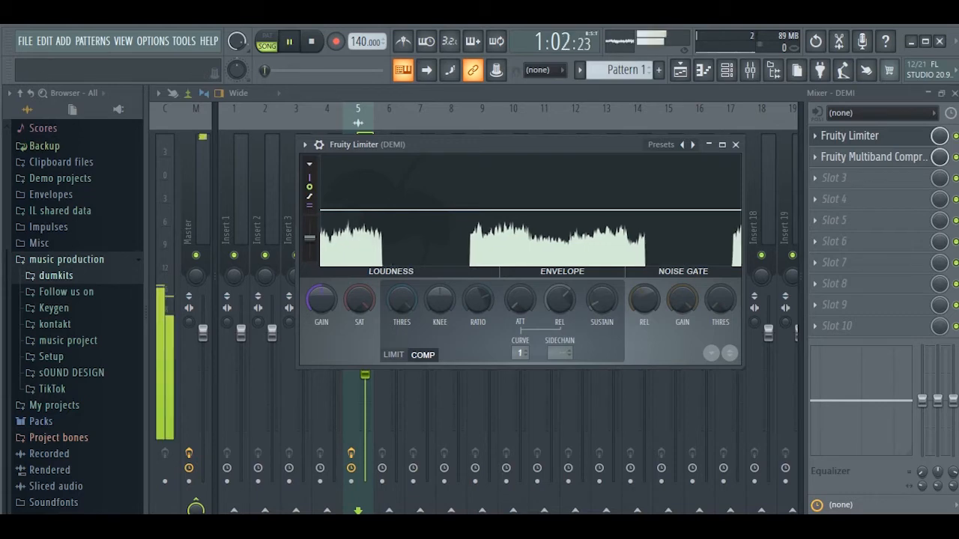
drag(401, 300, 402, 346)
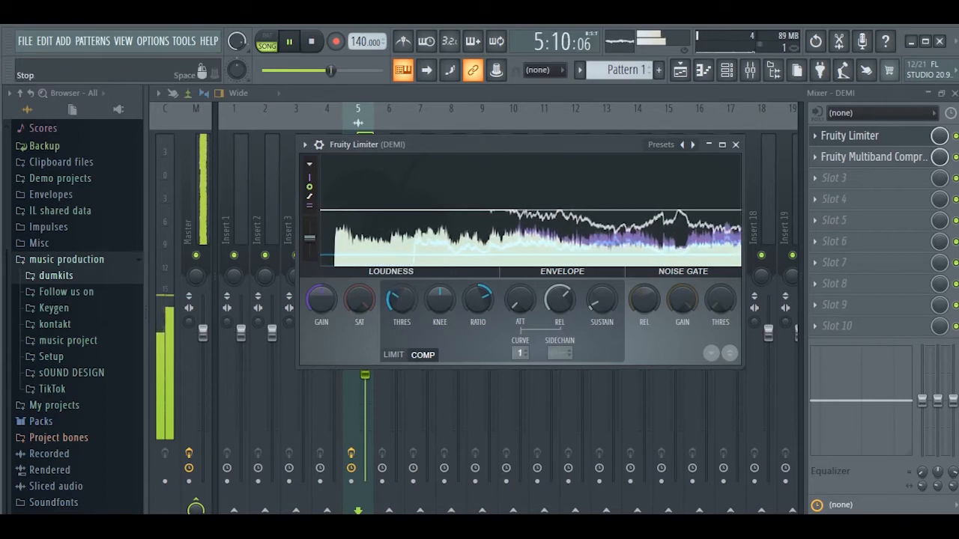
click(311, 41)
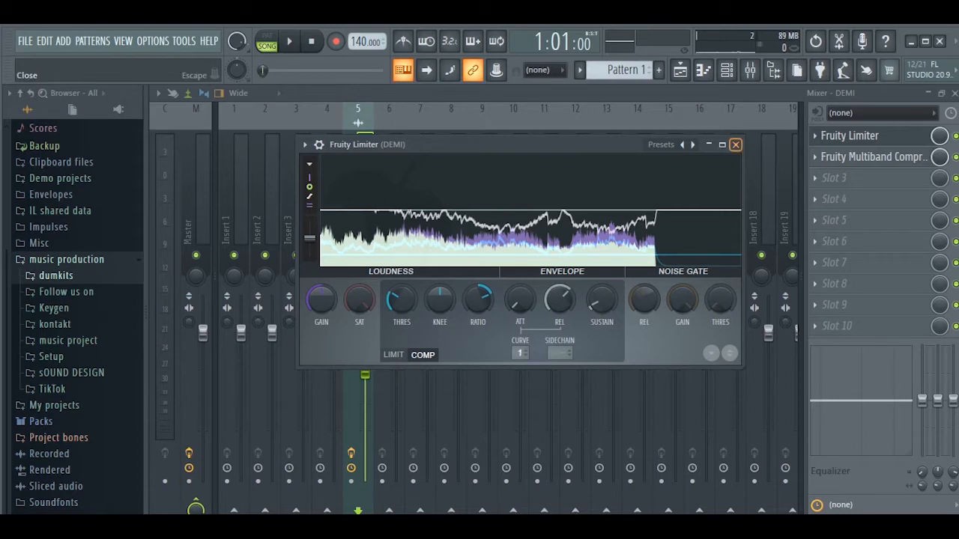
Step: Close and reopen the Fruity Limiter window to review its compression settings
click(734, 144)
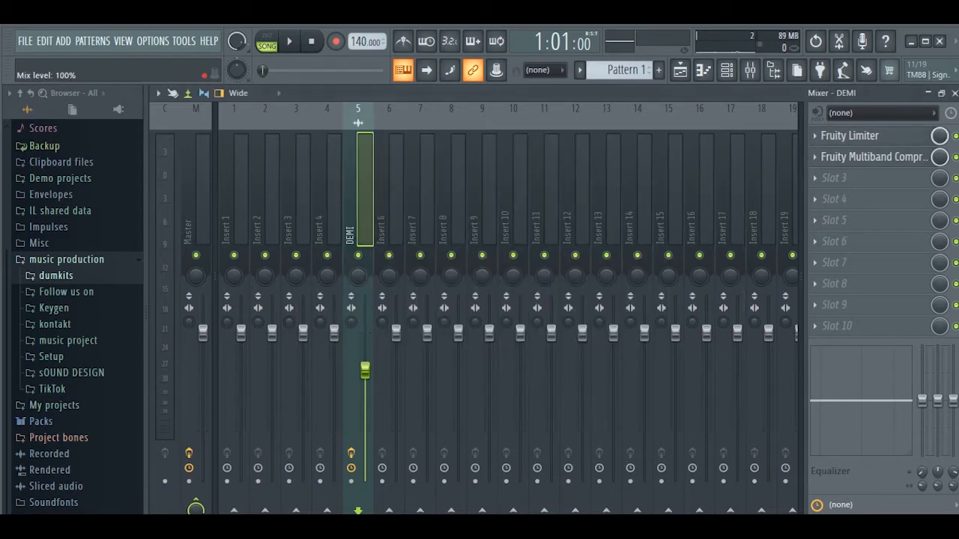
click(859, 137)
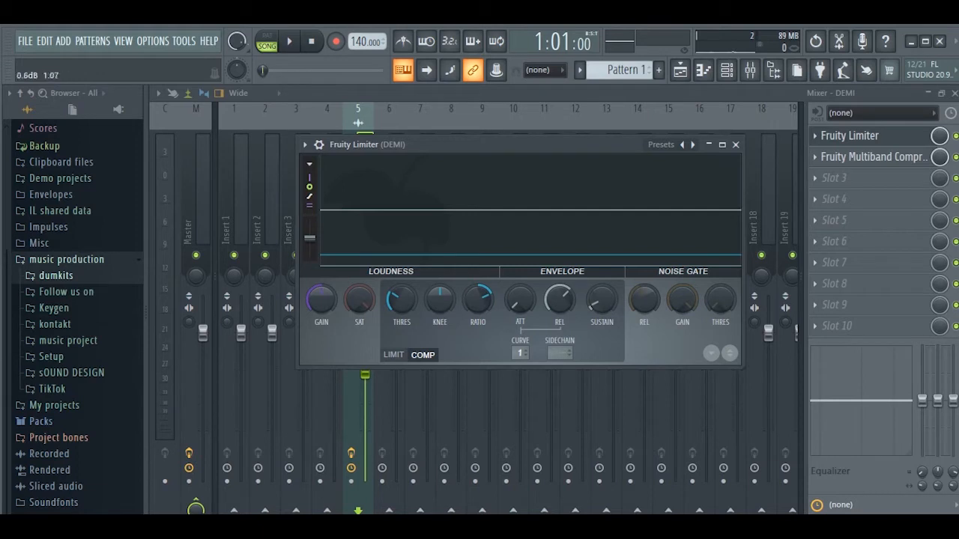
click(735, 144)
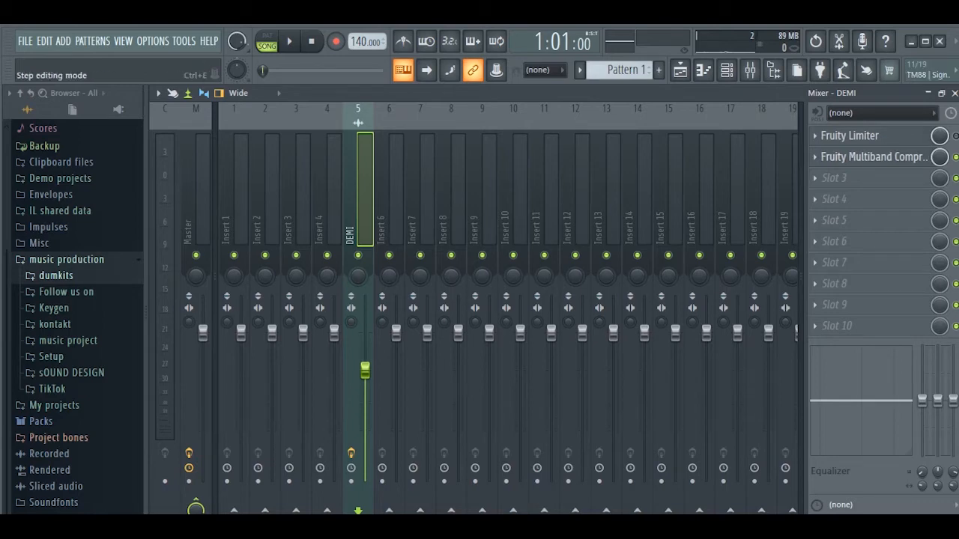
Step: Open the Fruity Multiband Compressor, reposition its window, and audition the song through it
click(872, 157)
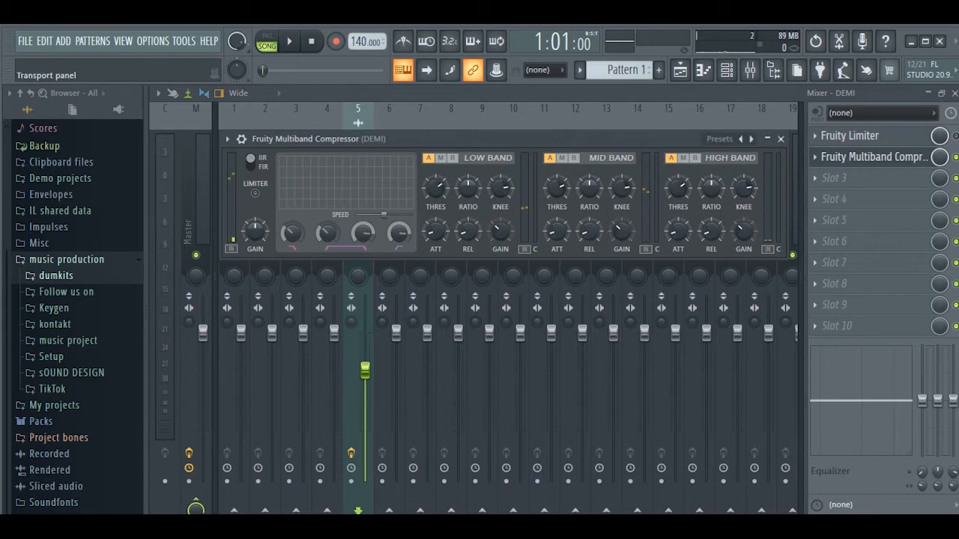
drag(352, 139, 372, 146)
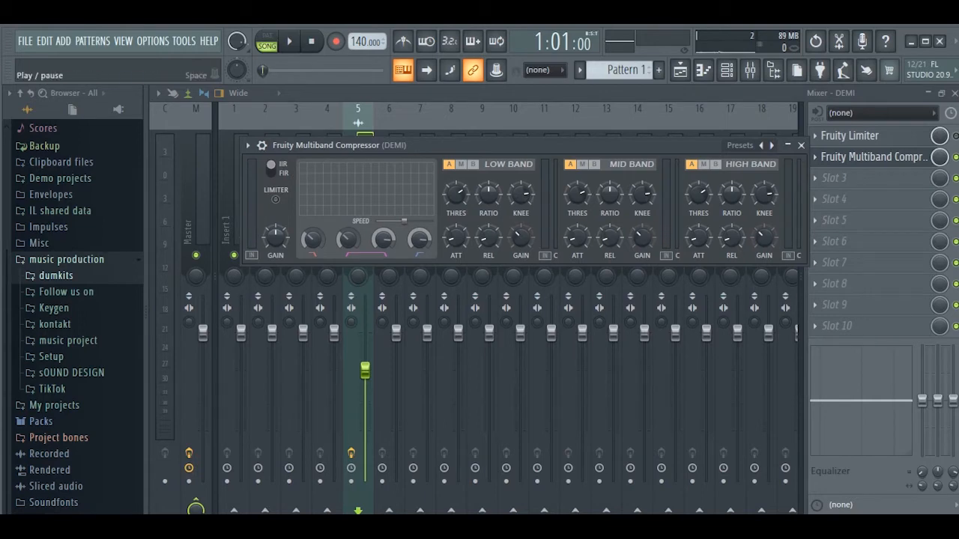
key(space)
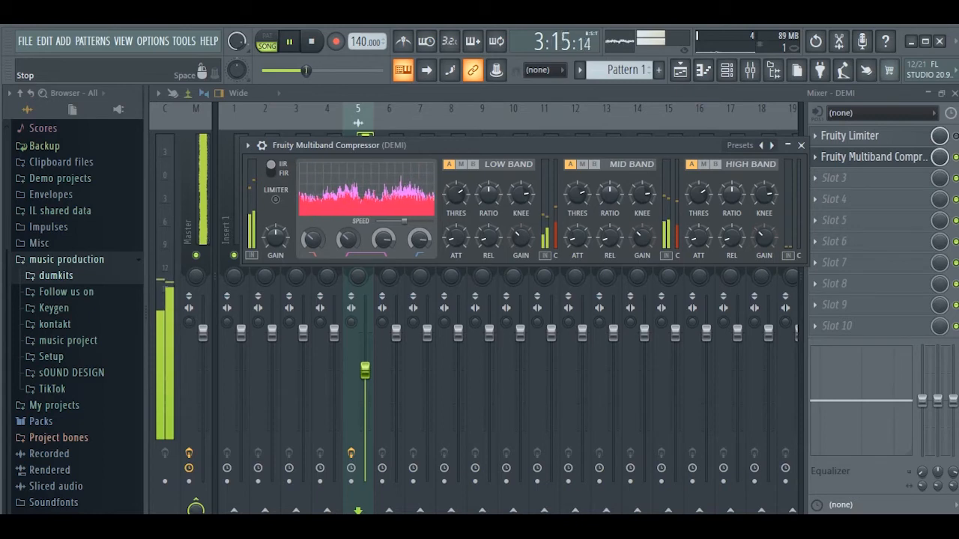
key(space)
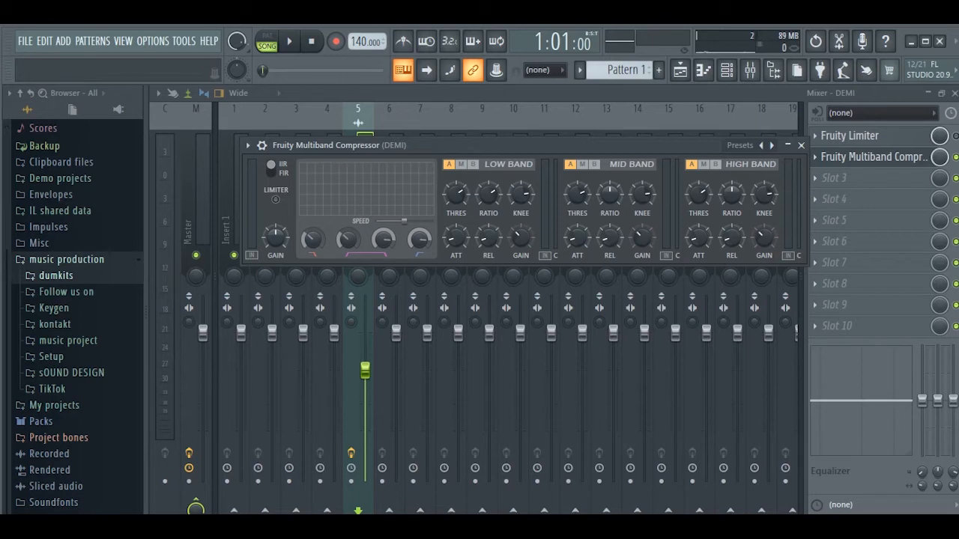
Step: Toggle the low and mid band mute states of the multiband compressor while playing the song to audition each band
click(461, 164)
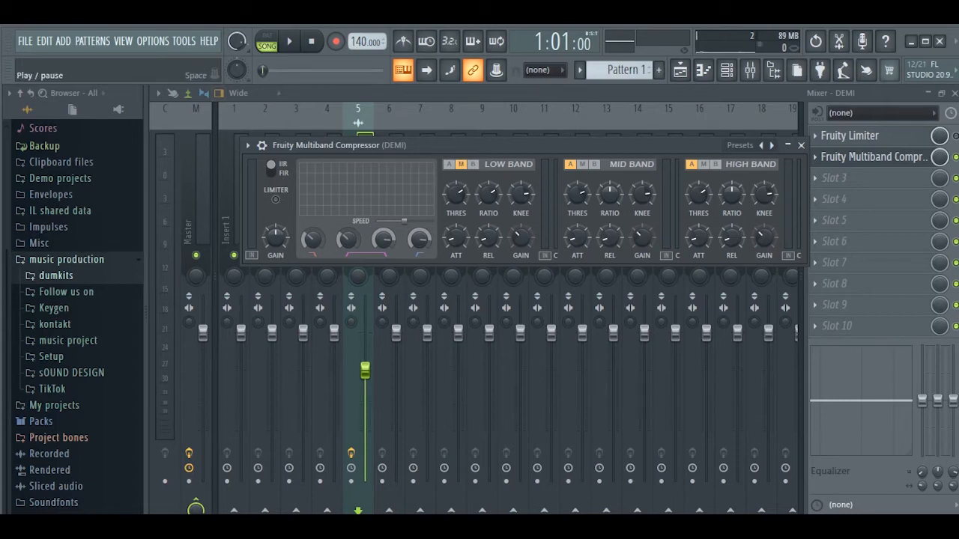
click(289, 42)
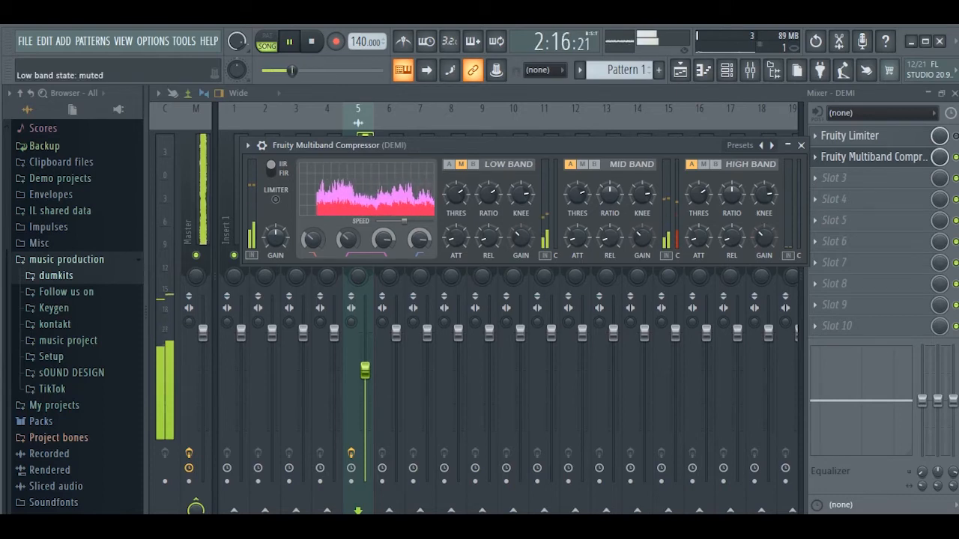
click(449, 164)
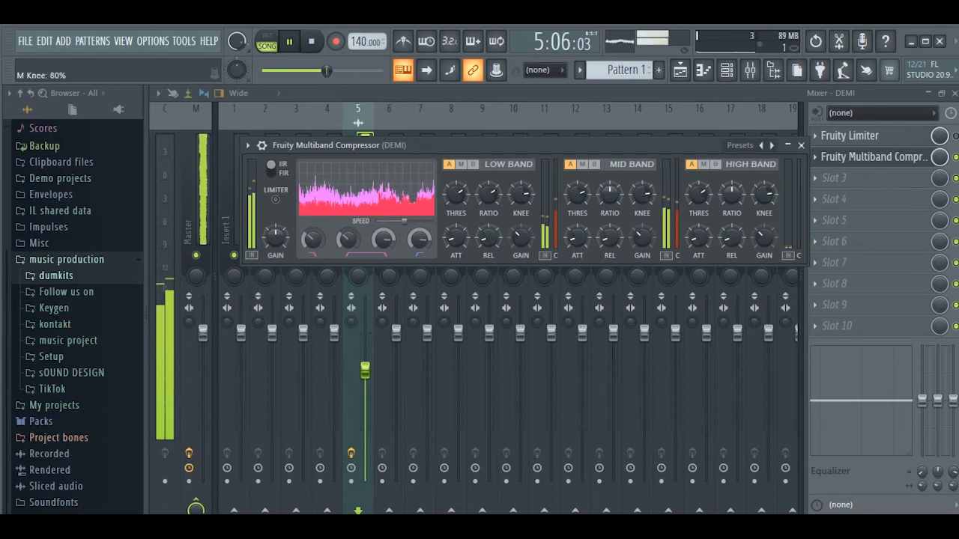
click(582, 164)
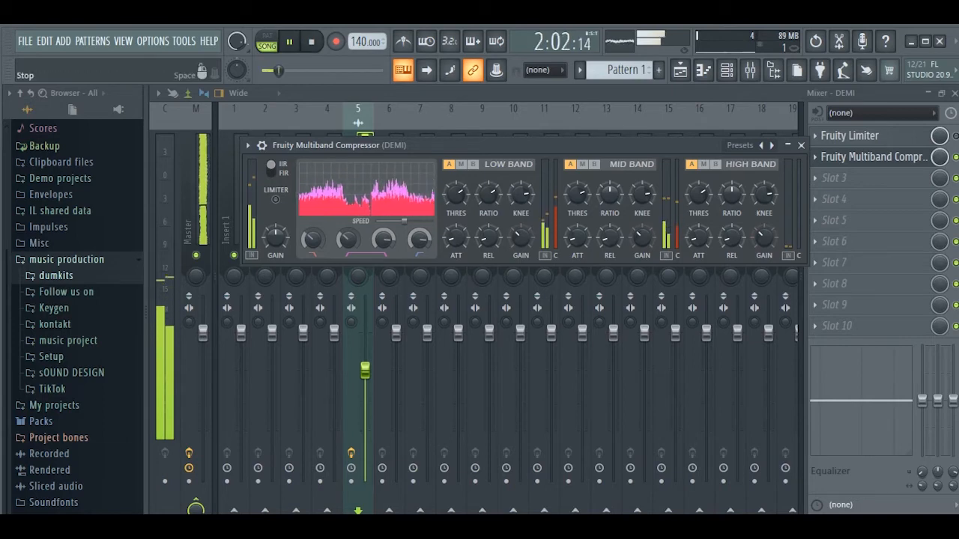
key(space)
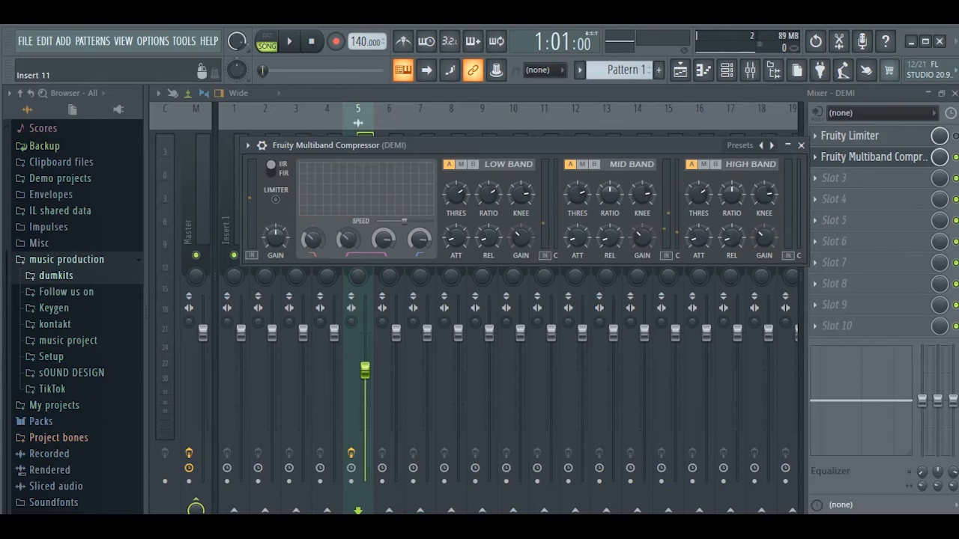
Step: Open the playlist to view the DEMI audio clip, zoom the arrangement, and return to the mixer
click(679, 70)
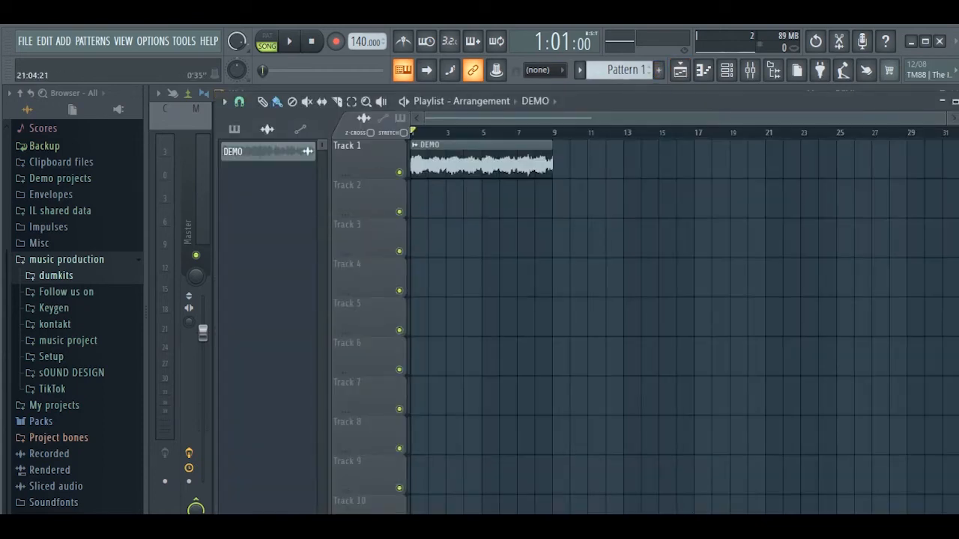
ctrl+right_click(482, 163)
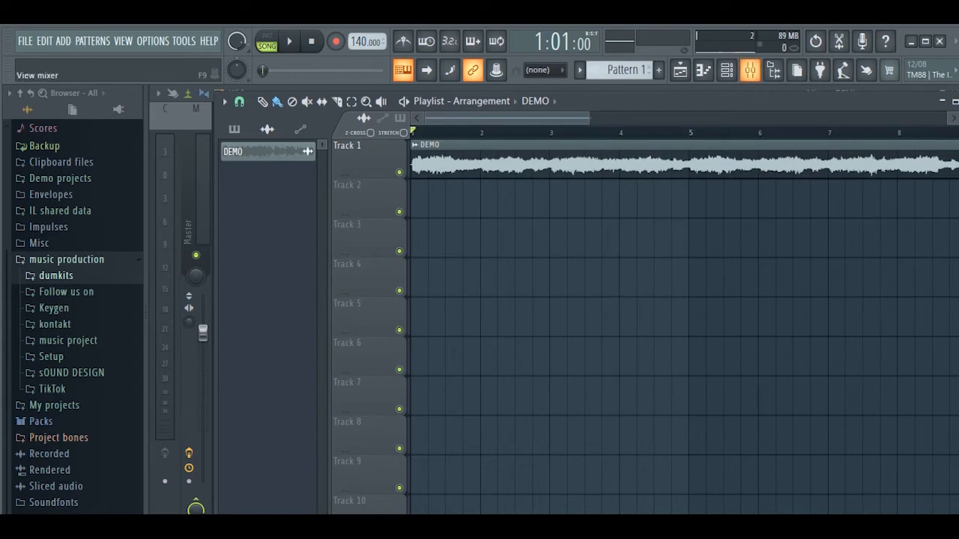
click(750, 70)
click(680, 70)
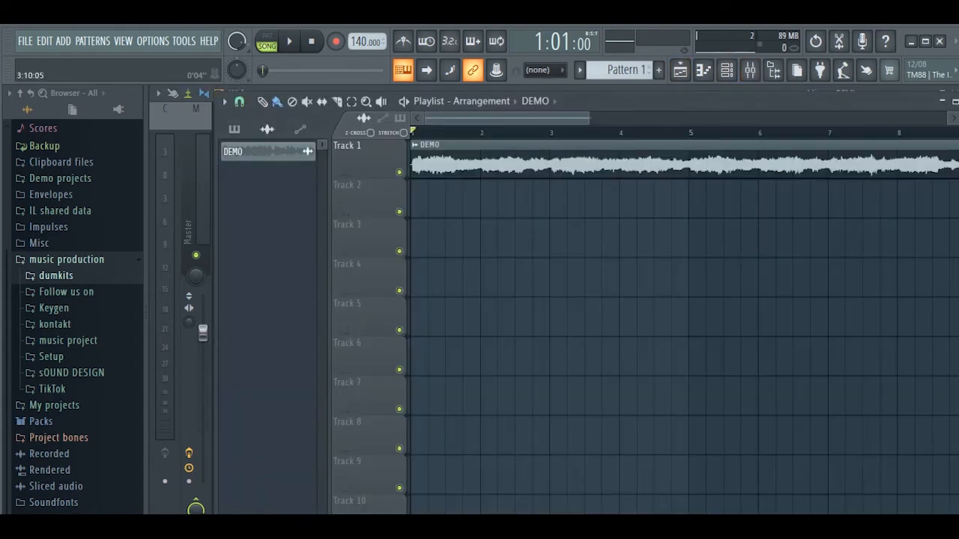
drag(589, 118, 725, 119)
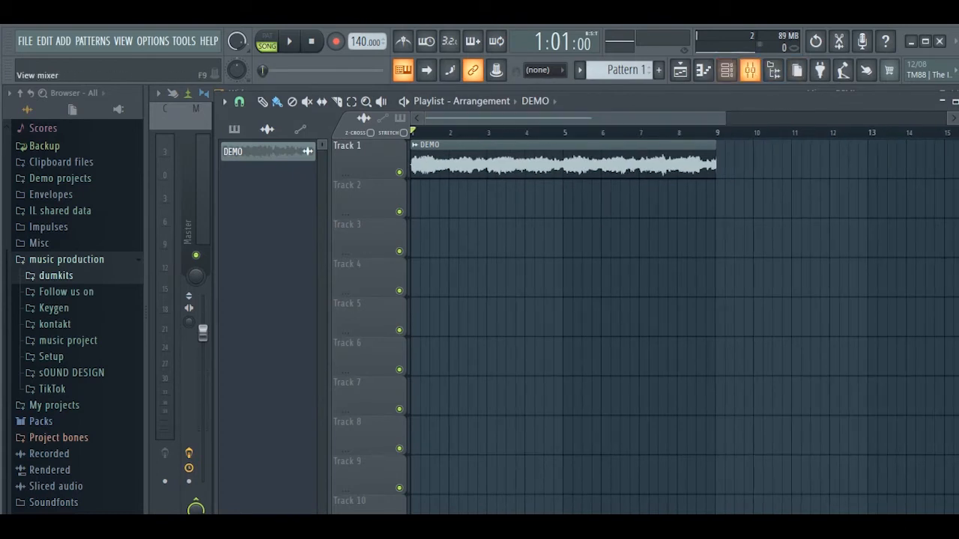
click(750, 69)
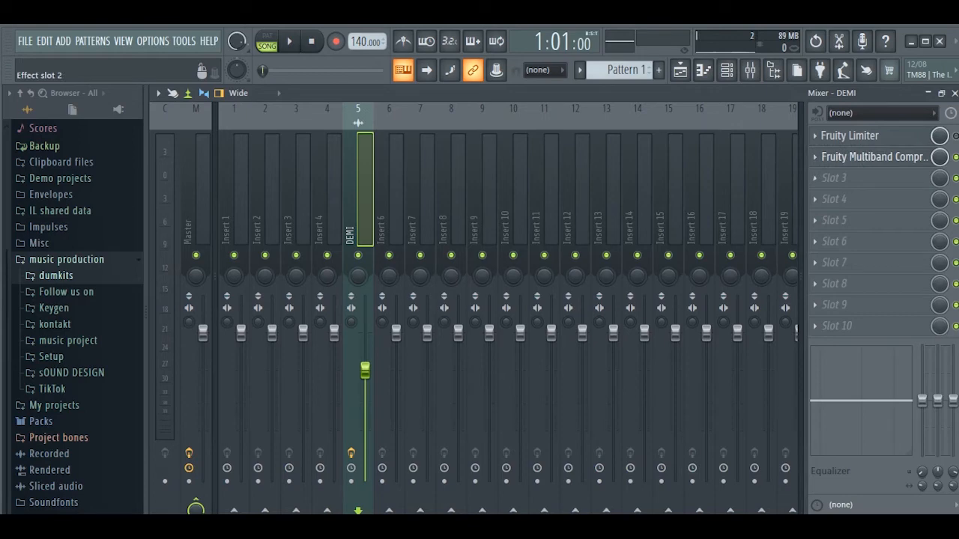
Step: Lower the low band's ratio and threshold in the Fruity Multiband Compressor while auditioning the song
click(869, 157)
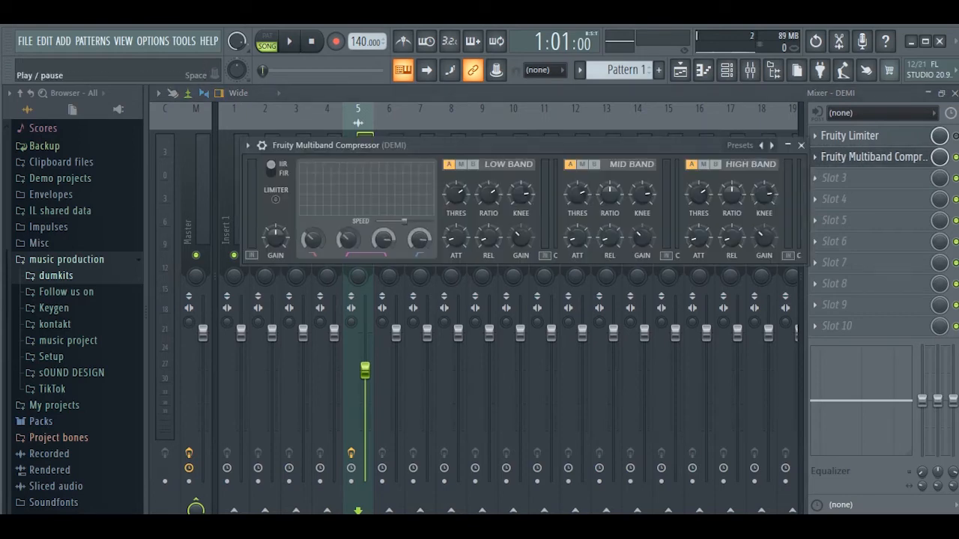
key(space)
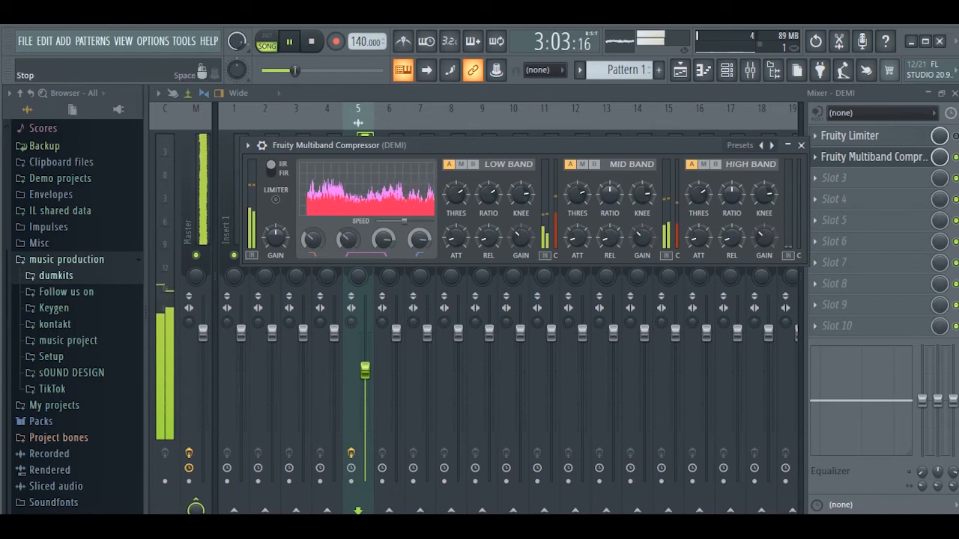
key(space)
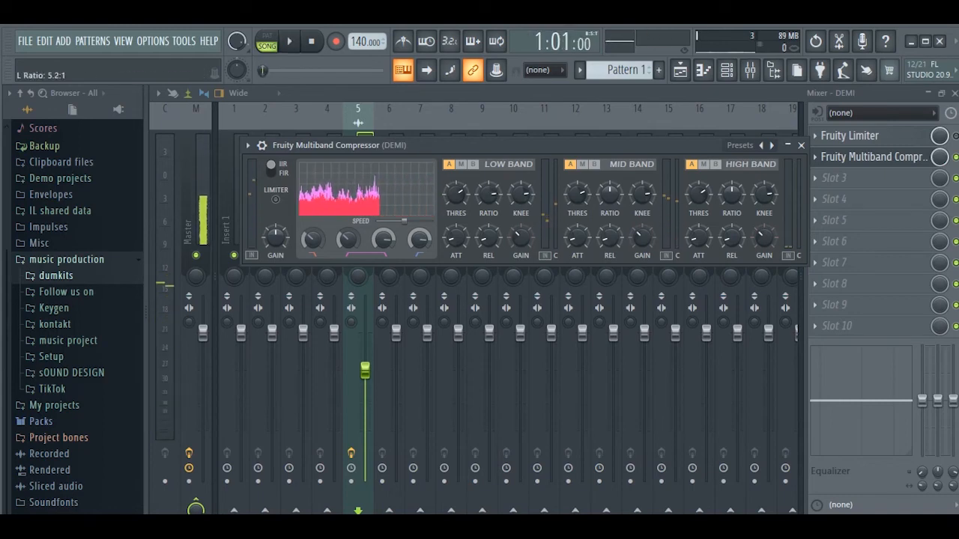
drag(488, 193, 488, 202)
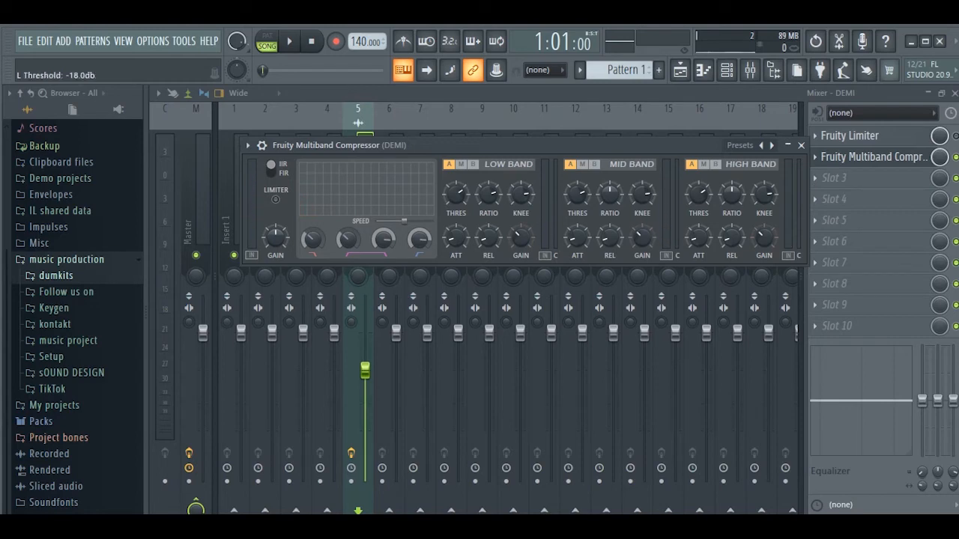
key(space)
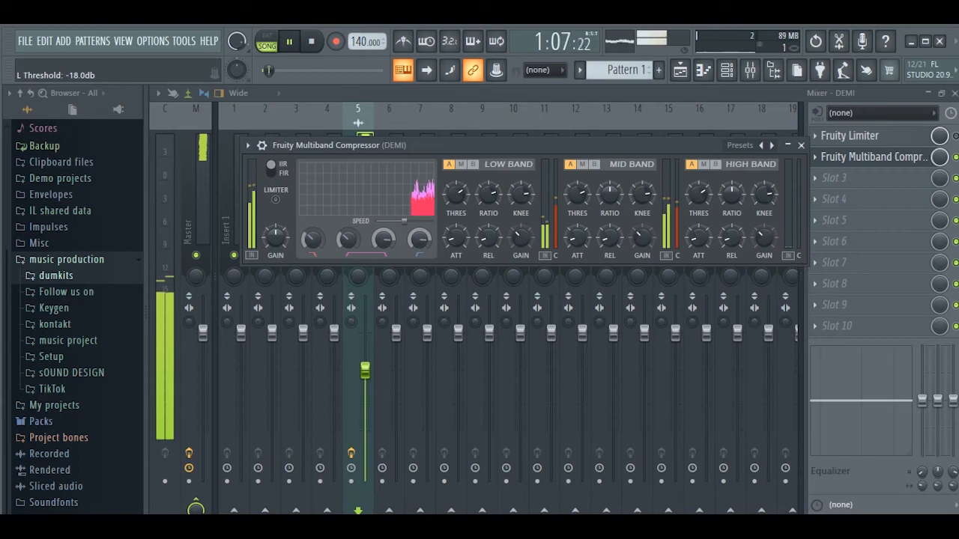
drag(456, 194, 456, 232)
click(311, 41)
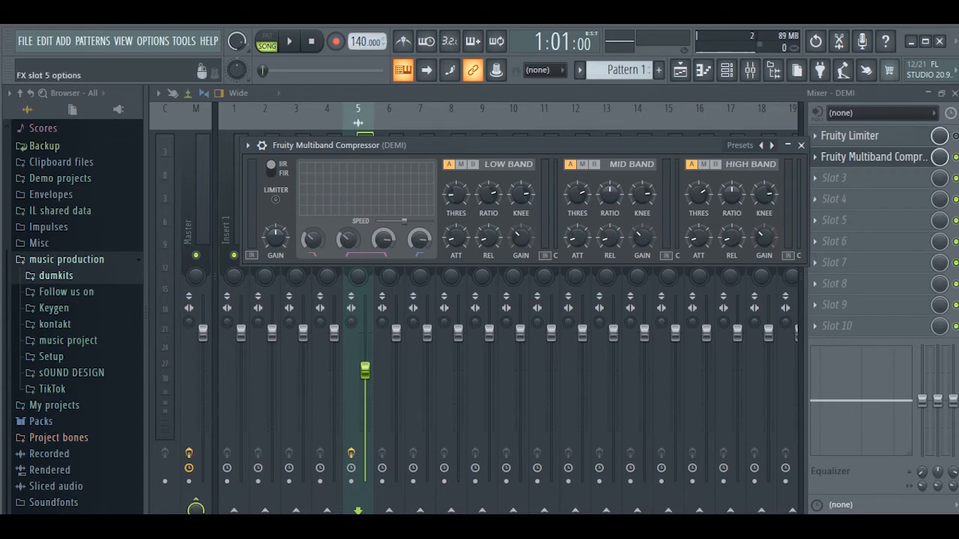
Step: Add Fruity parametric EQ 2 to the third effect slot of the DEMI insert and reposition its window
click(814, 178)
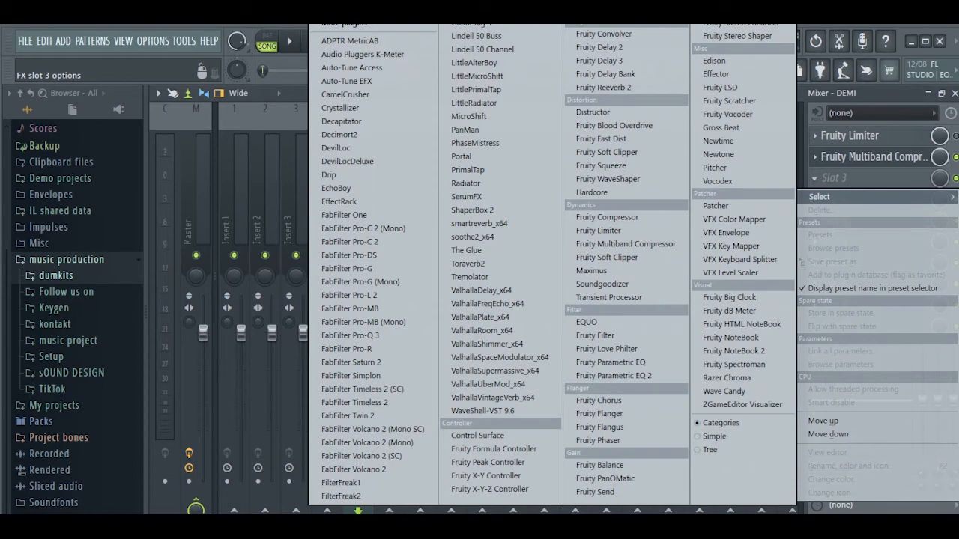
click(613, 376)
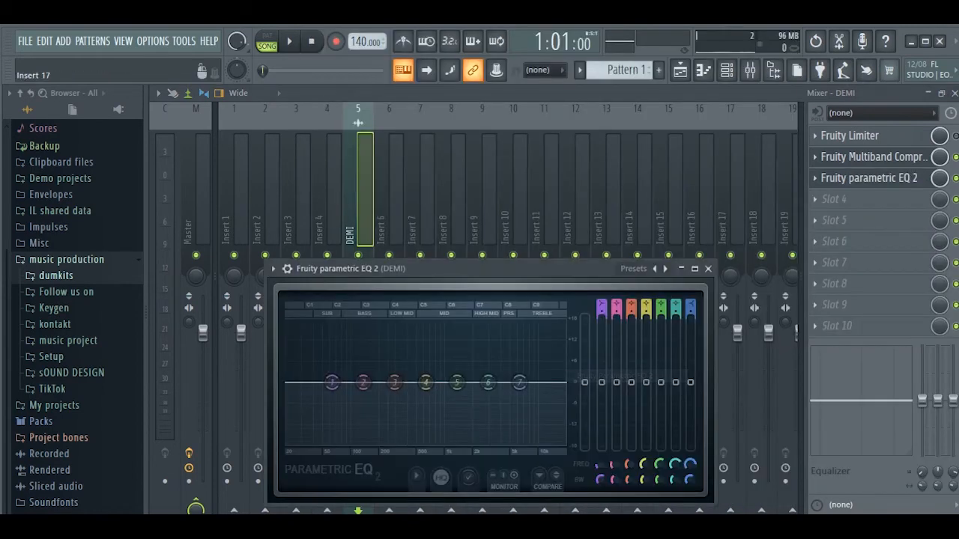
drag(382, 269, 279, 158)
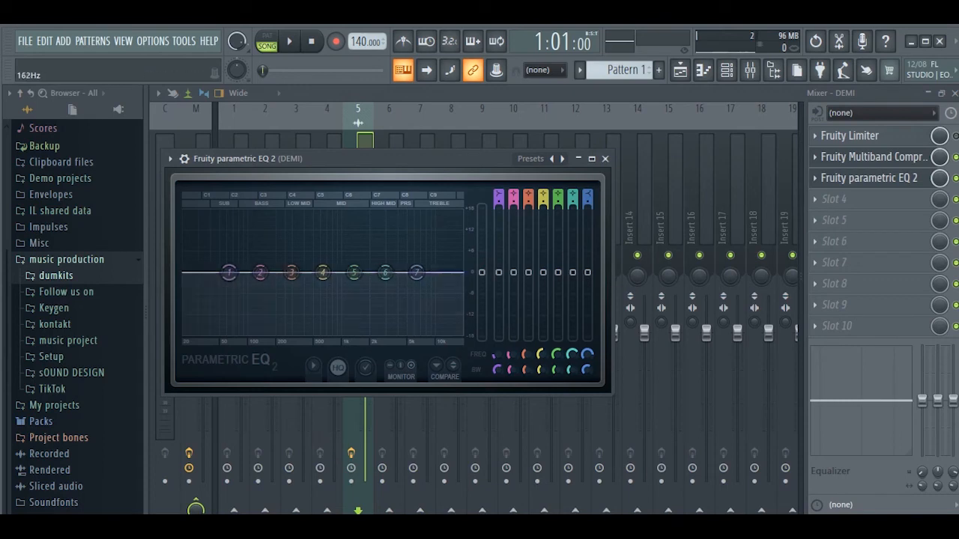
Step: Switch between the multiband compressor and parametric EQ windows and toggle the EQ off and on while the song plays
click(872, 157)
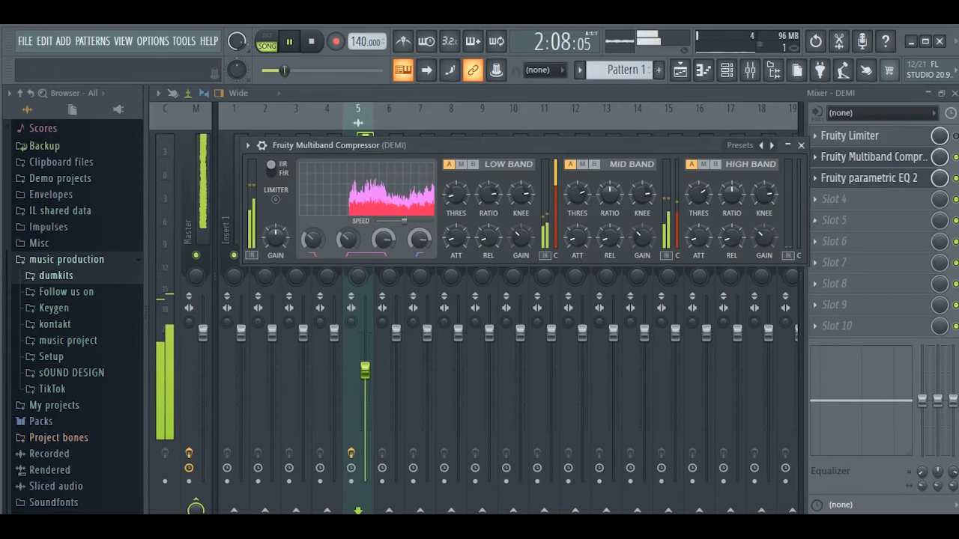
click(870, 178)
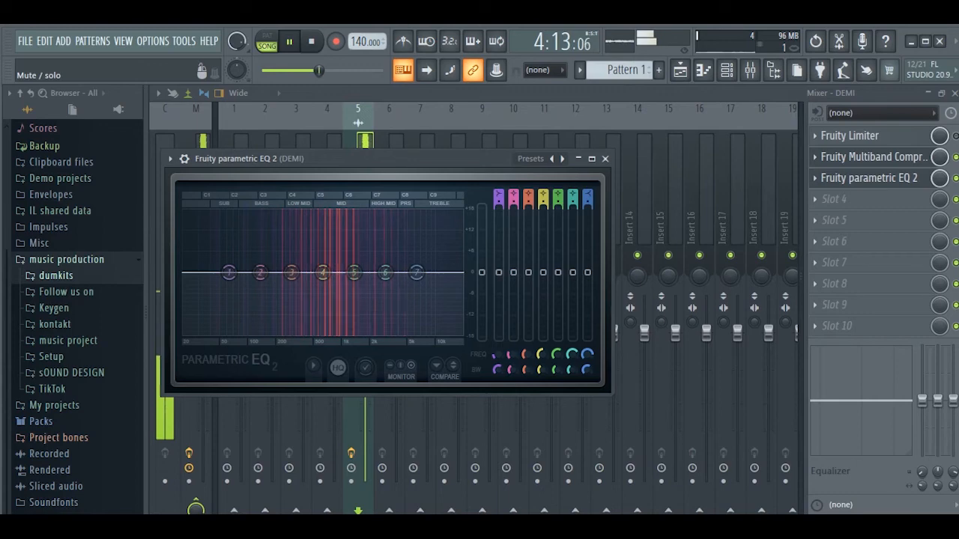
click(955, 178)
click(870, 178)
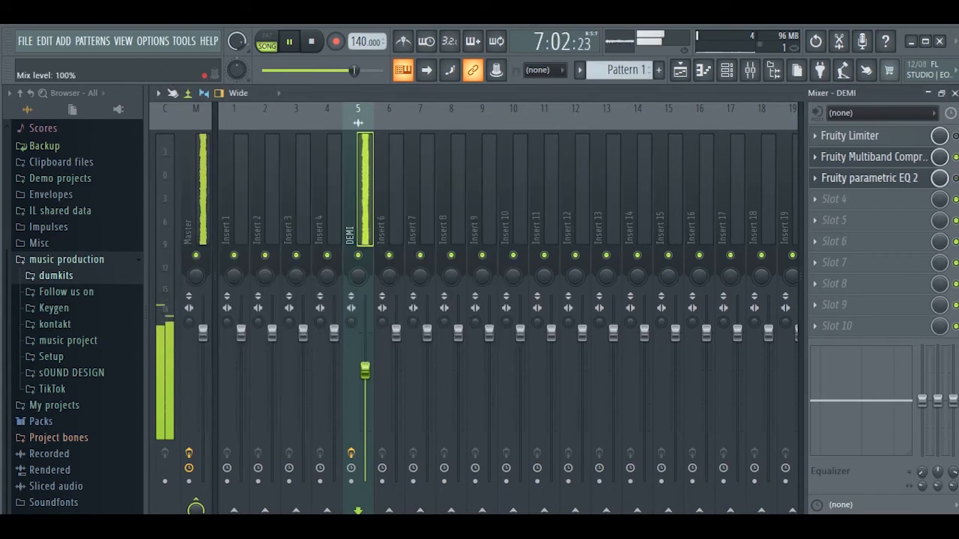
click(869, 178)
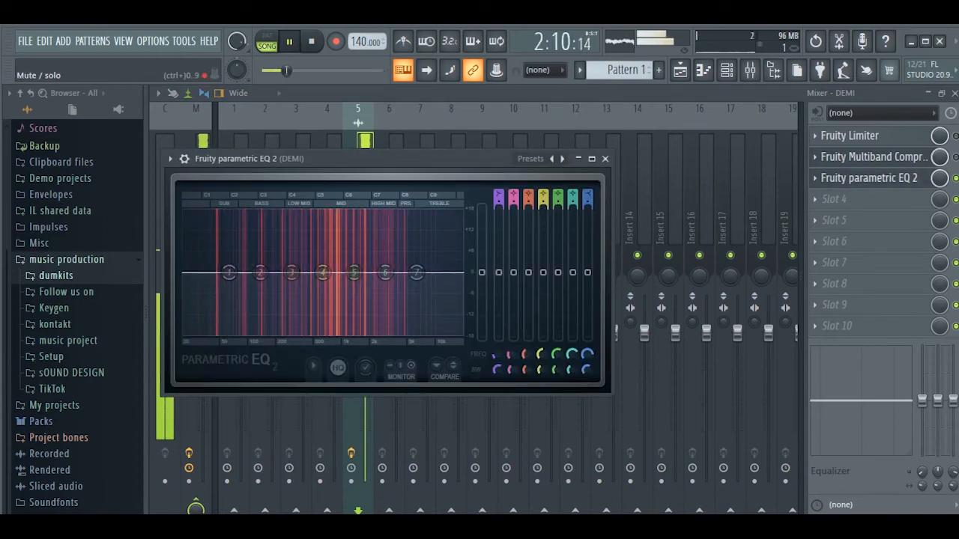
click(955, 179)
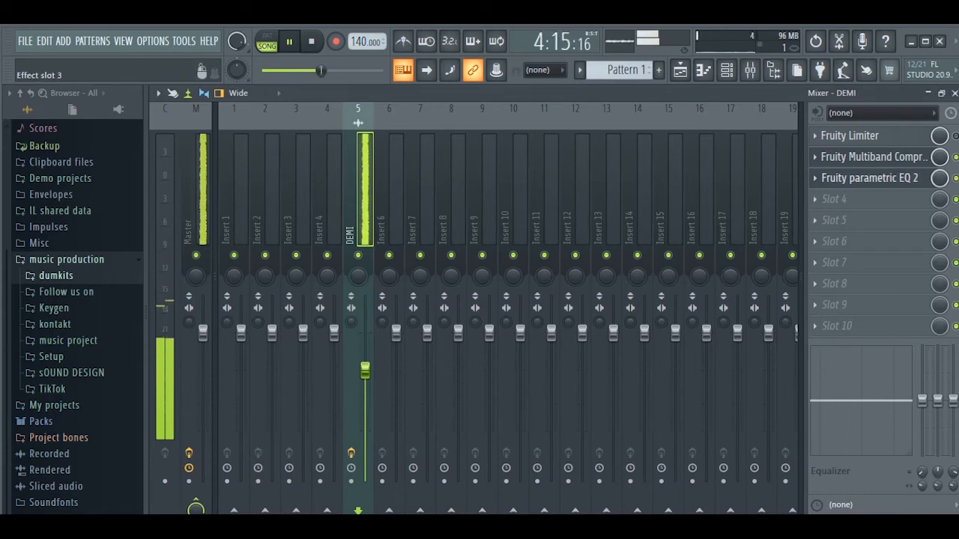
key(space)
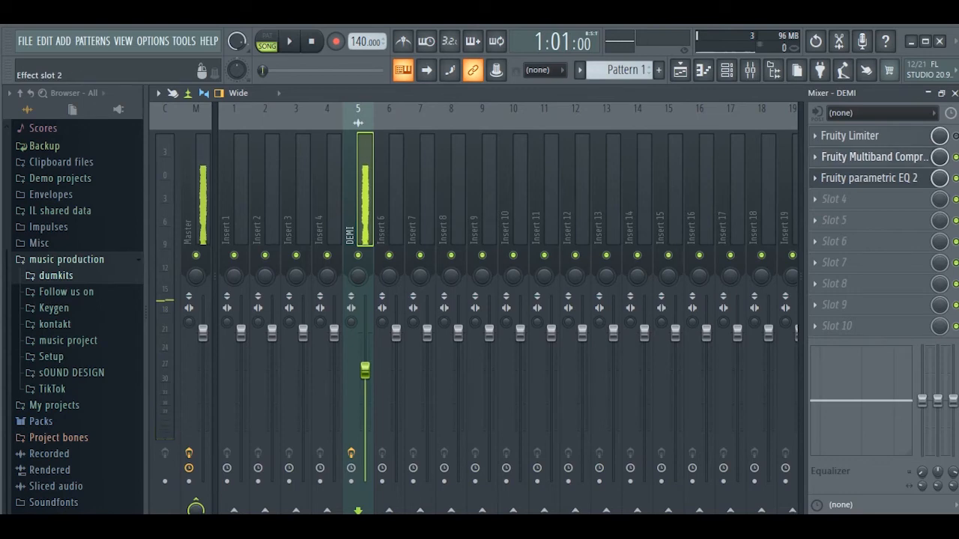
Step: Reset the low band's threshold, knee and ratio knobs to their defaults while playing the song
click(869, 157)
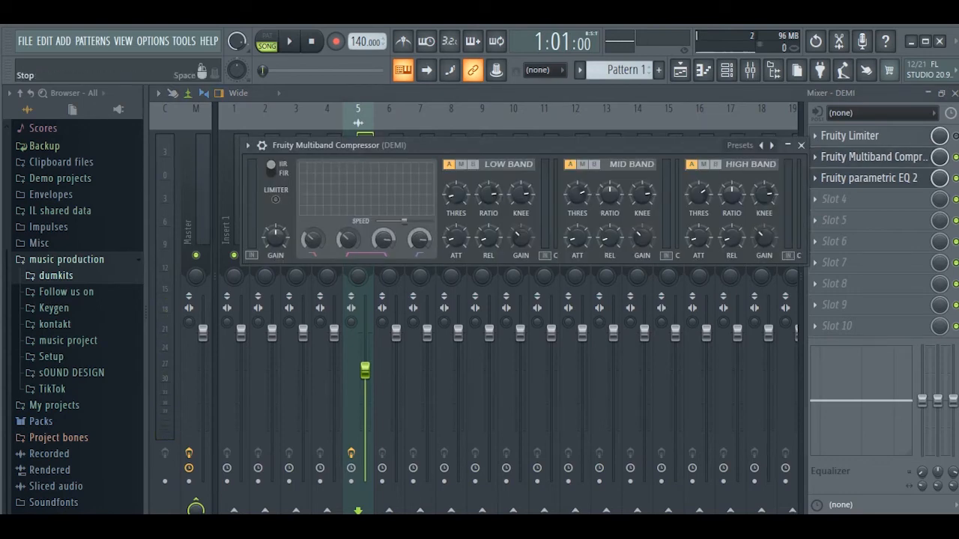
key(space)
right_click(456, 193)
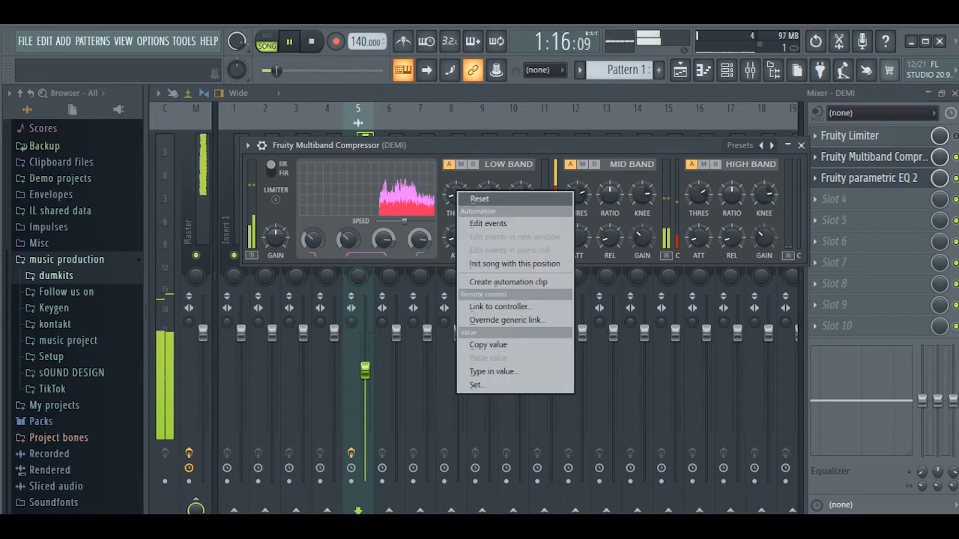
click(479, 200)
right_click(518, 188)
click(539, 194)
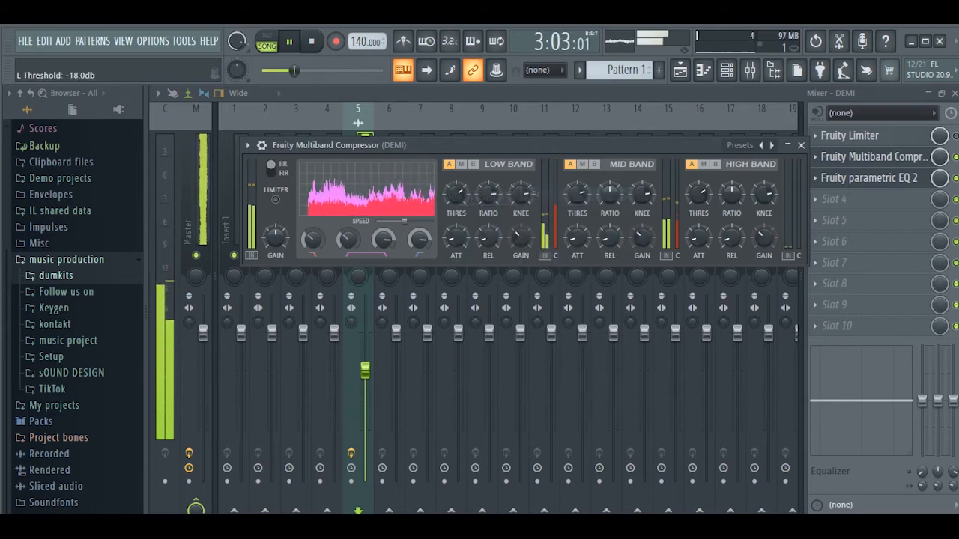
right_click(497, 195)
click(520, 202)
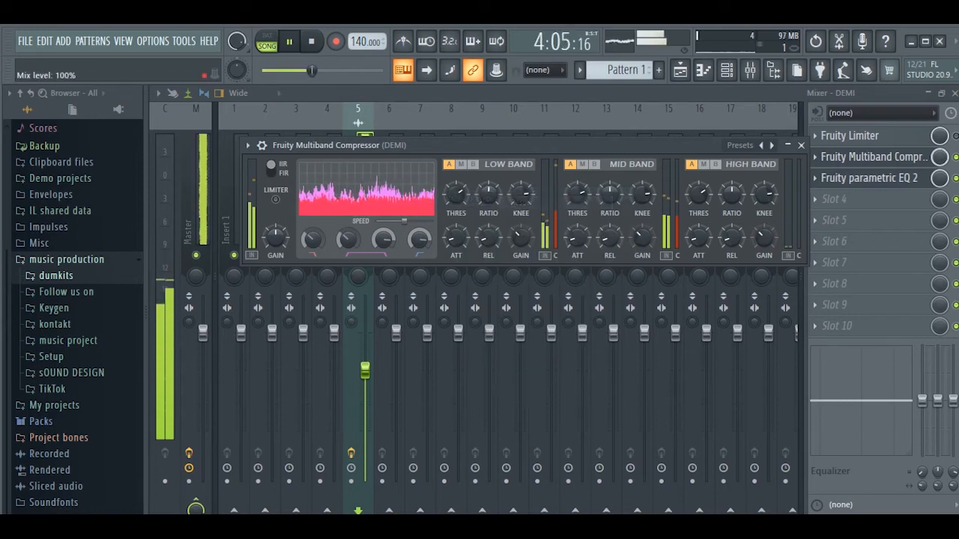
key(space)
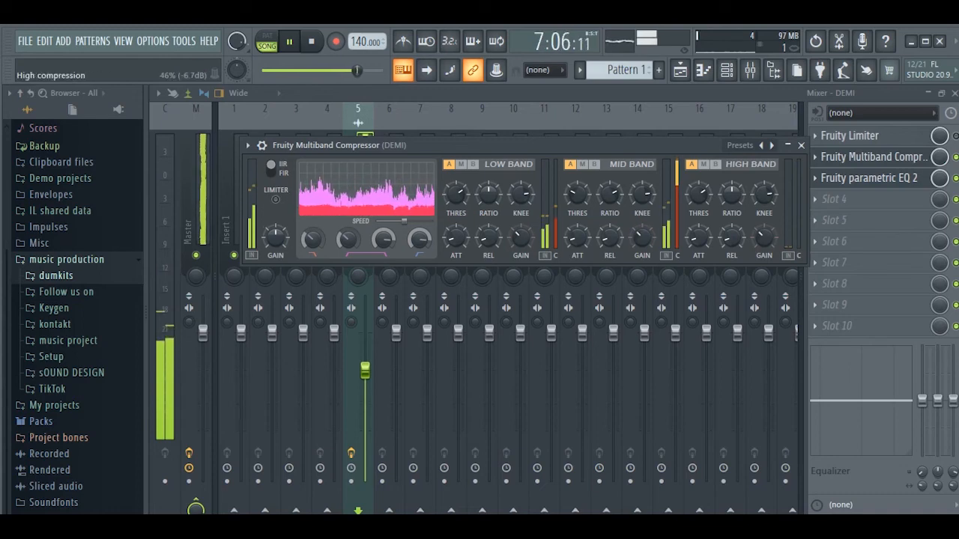
Step: Reset the mid band's threshold, ratio and knee knobs to their defaults and replay the song
click(868, 178)
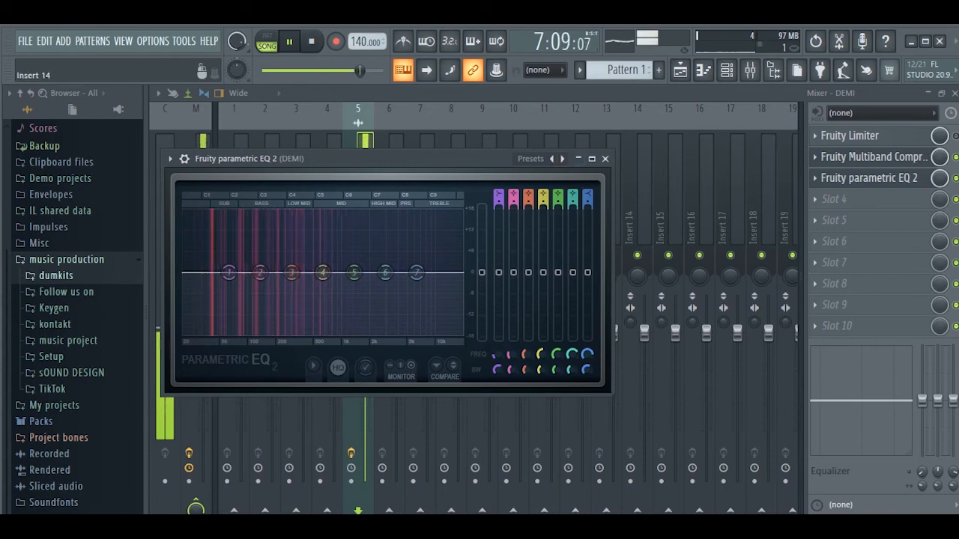
click(873, 158)
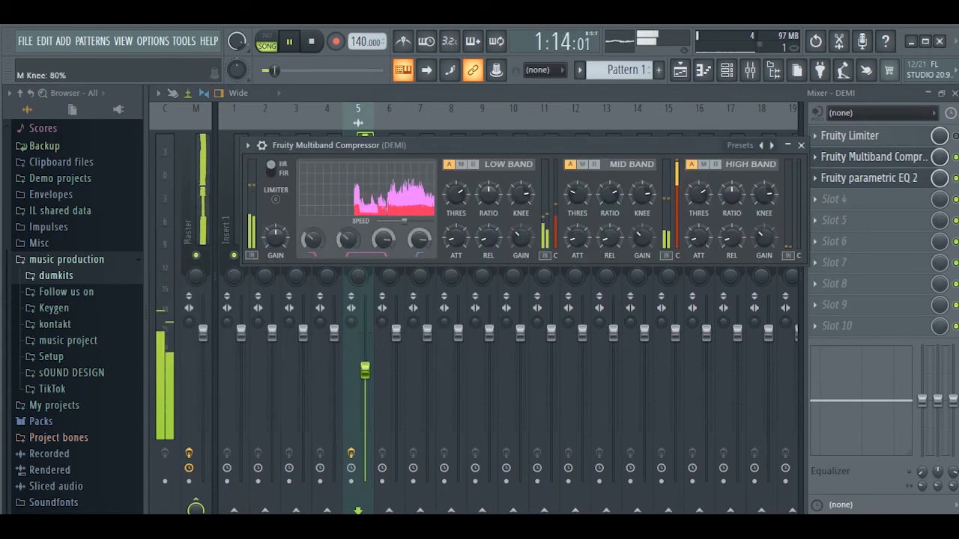
right_click(576, 194)
click(595, 200)
right_click(606, 192)
click(624, 199)
right_click(650, 192)
click(670, 199)
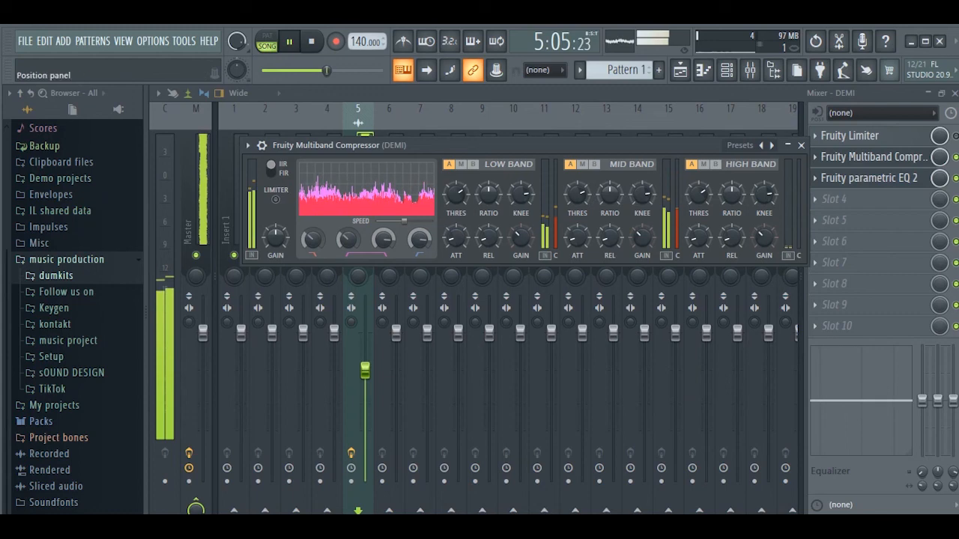
click(310, 41)
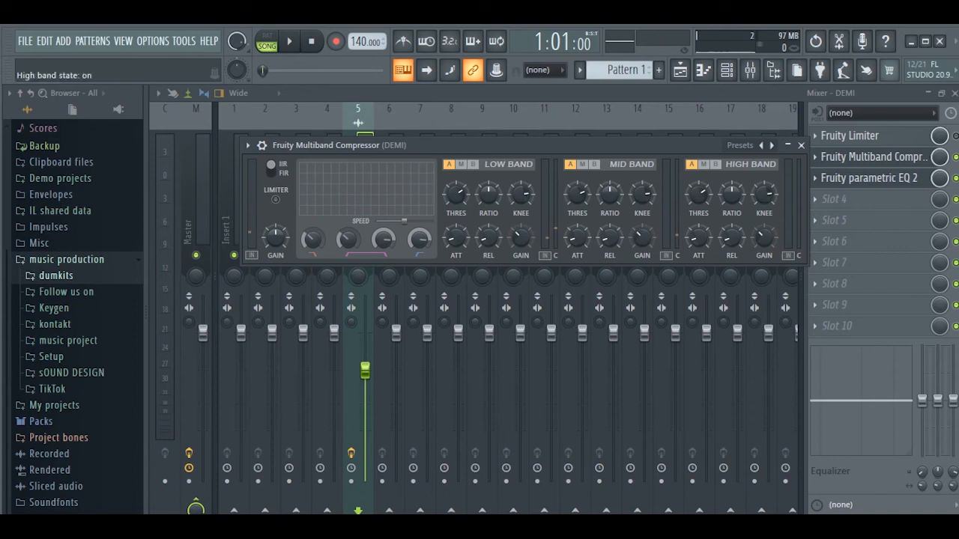
key(space)
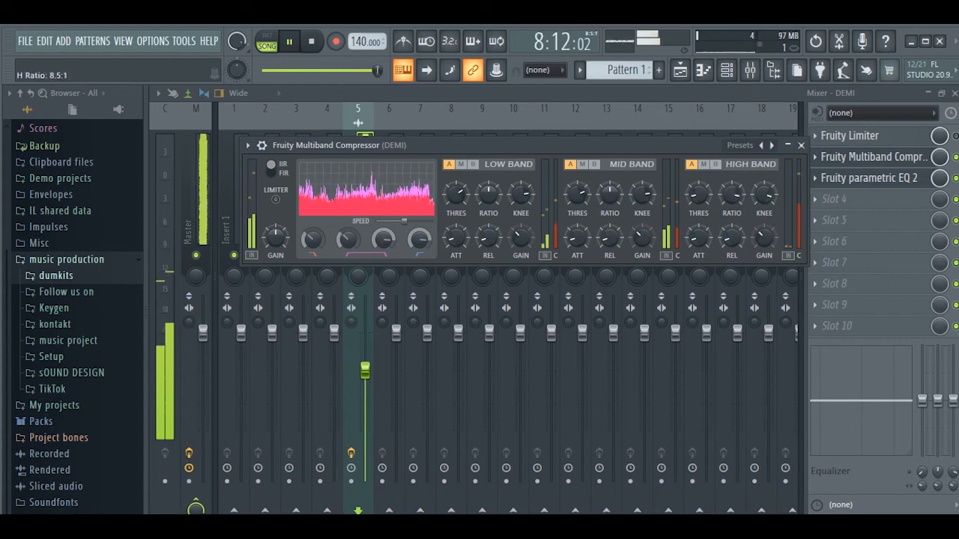
Step: Switch from the multiband compressor window to the parametric EQ window and stop song playback
click(873, 157)
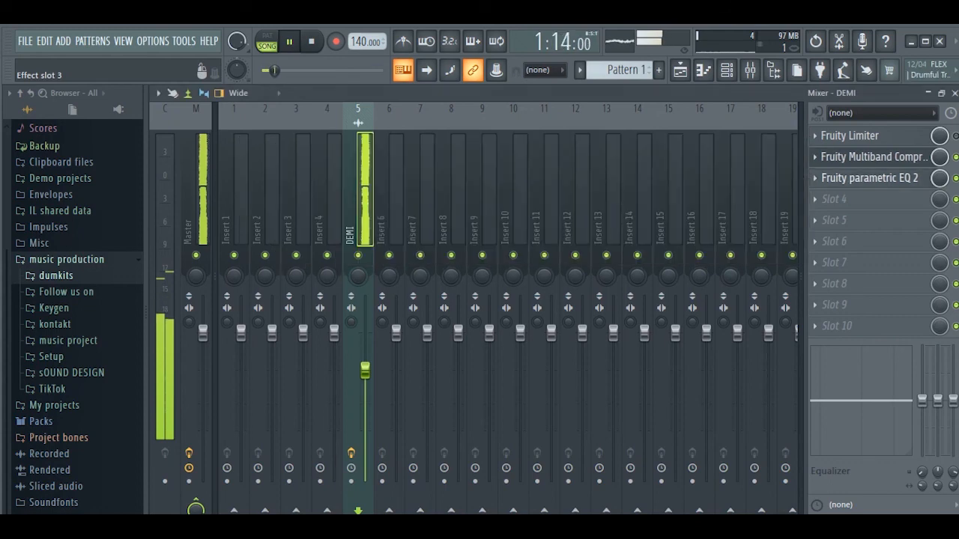
click(869, 178)
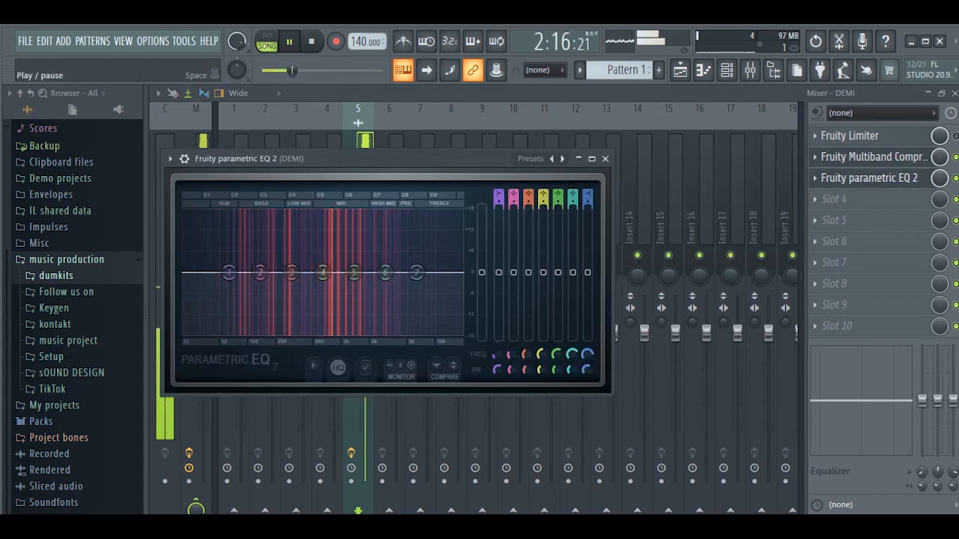
click(311, 42)
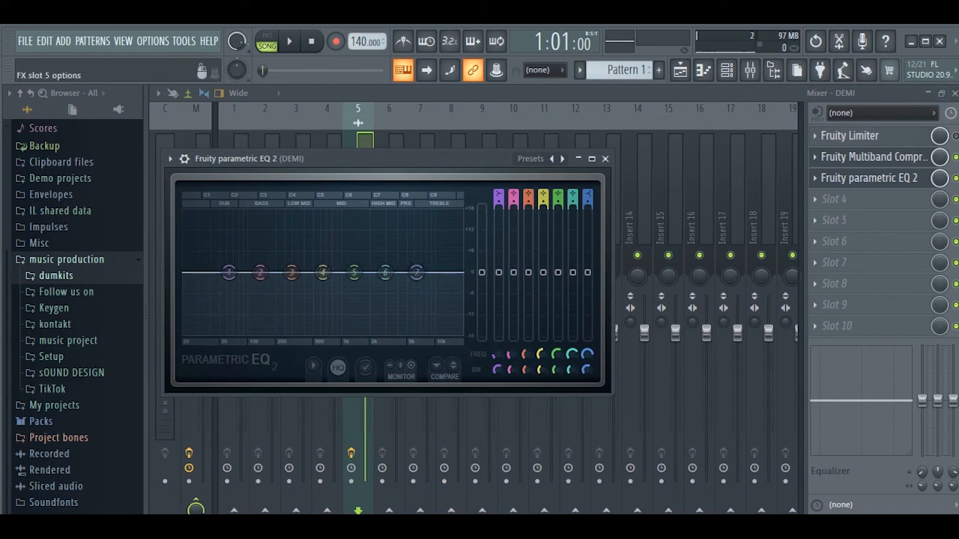
Step: Close the parametric EQ window, then open and close the multiband compressor window again
click(606, 158)
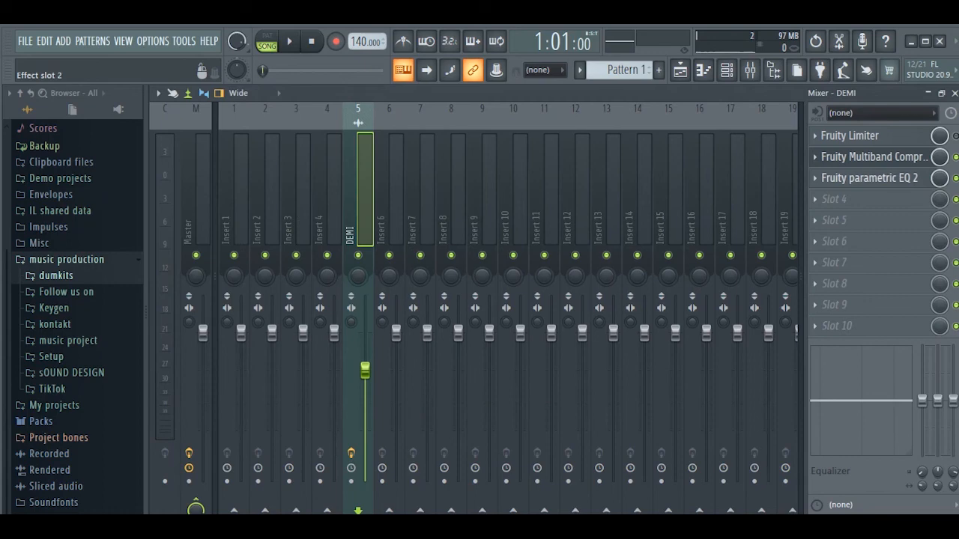
click(869, 157)
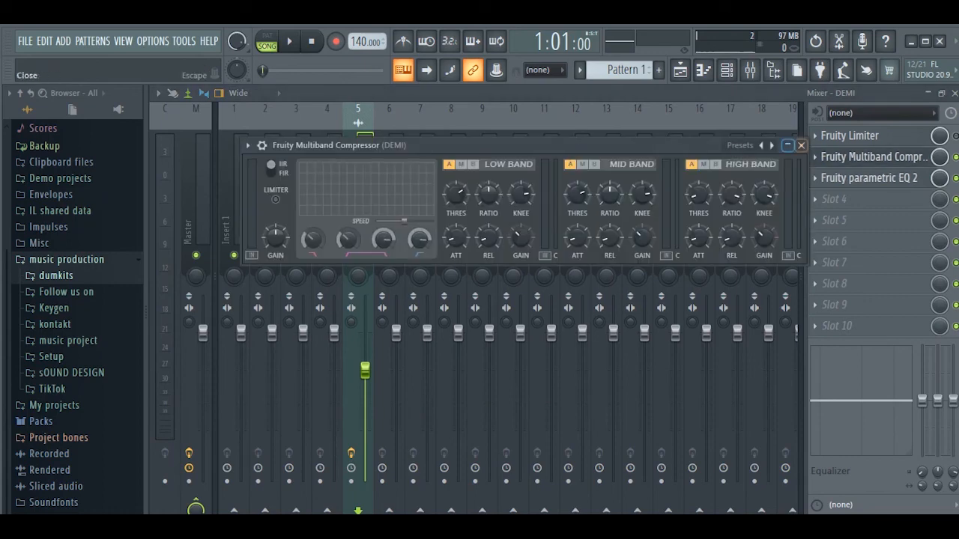
click(869, 156)
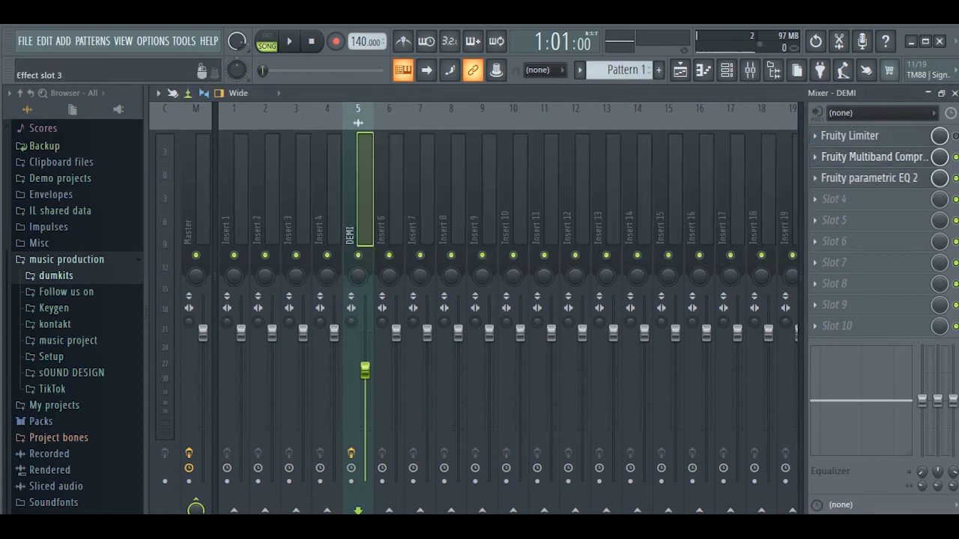